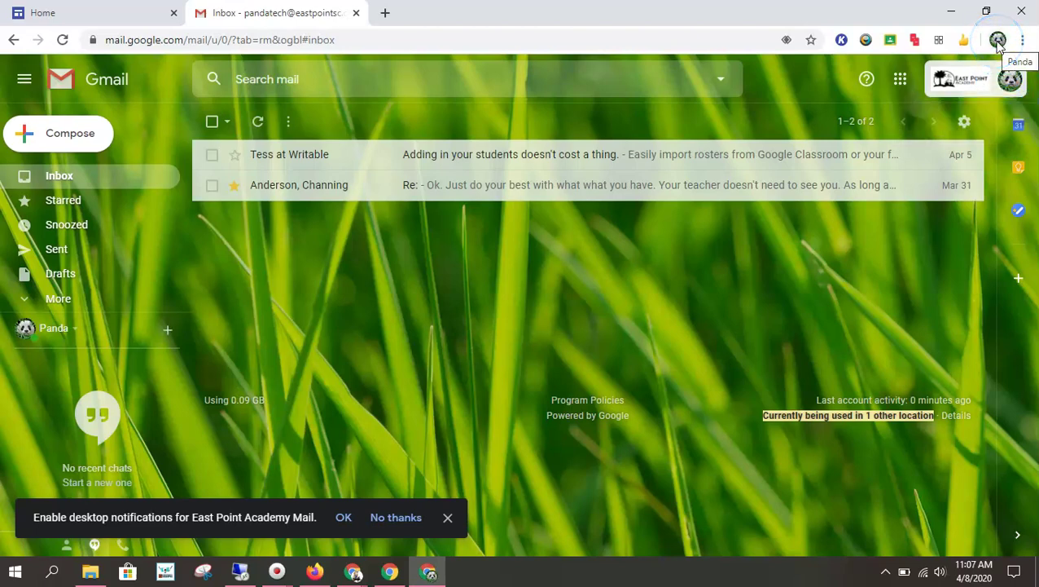
Launch Google Classroom in a new tab from the Google apps menu.
left_click(998, 41)
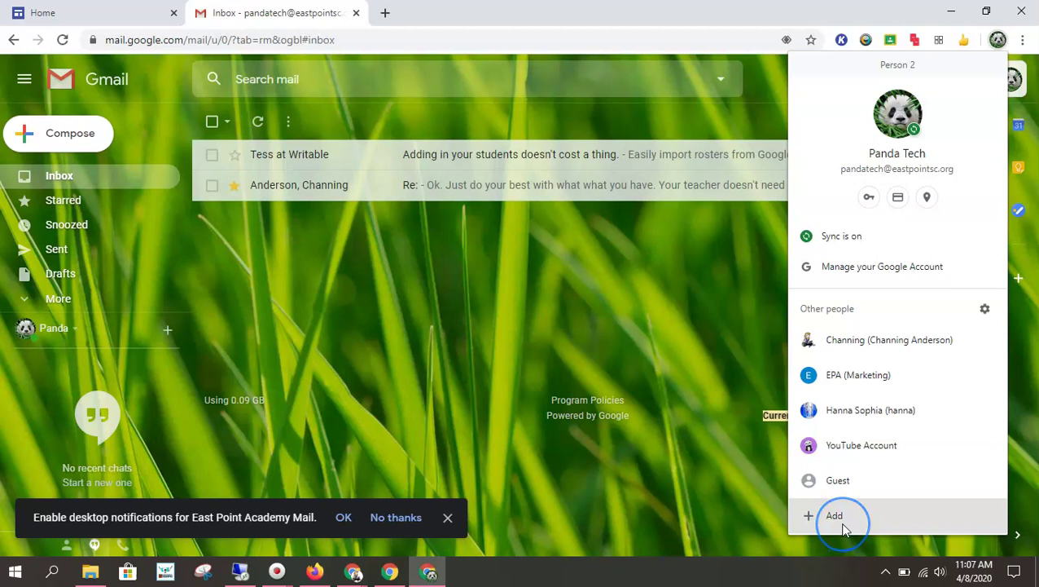
left_click(698, 357)
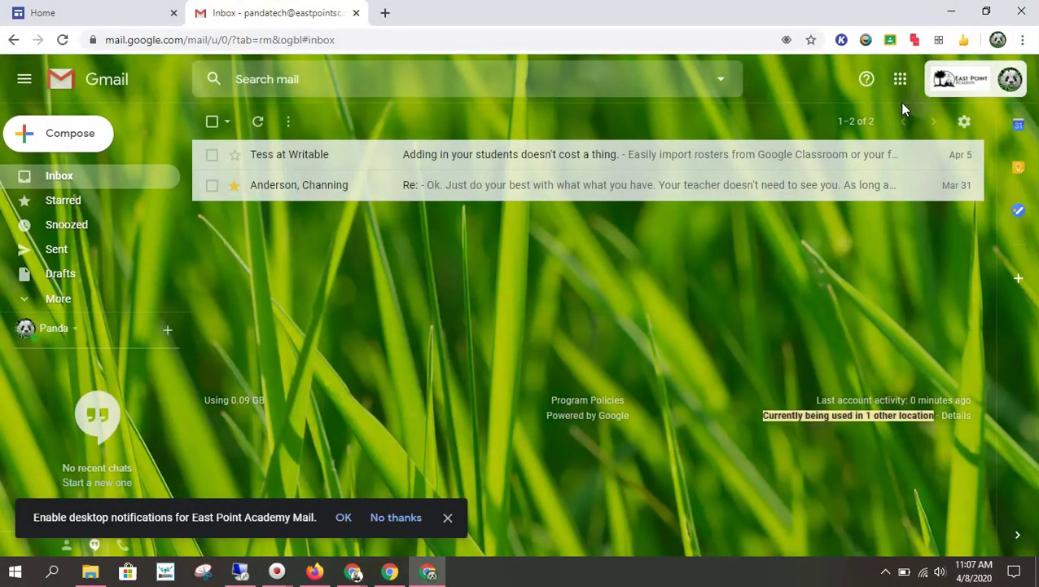
left_click(901, 91)
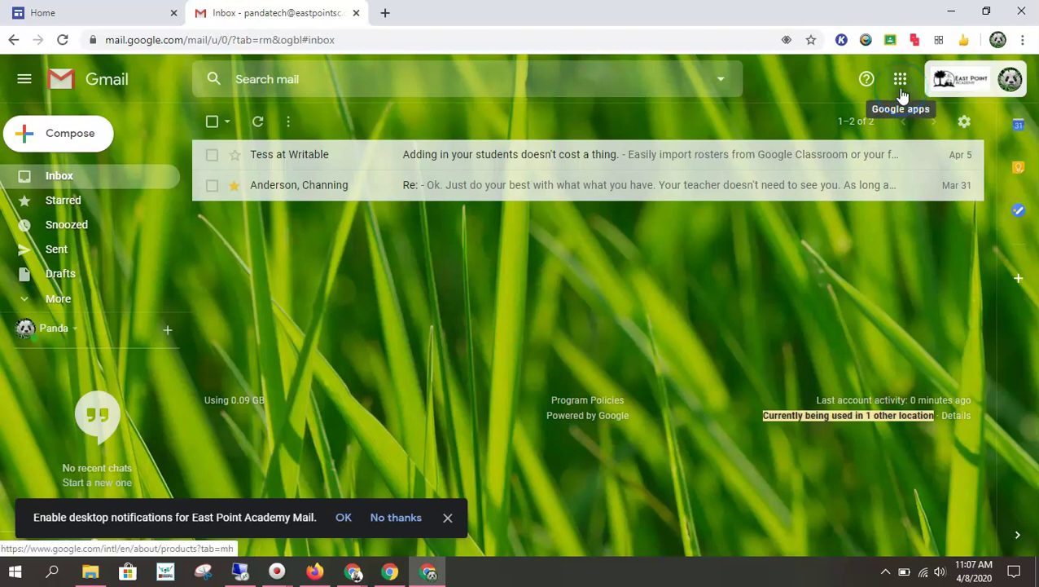
left_click(901, 92)
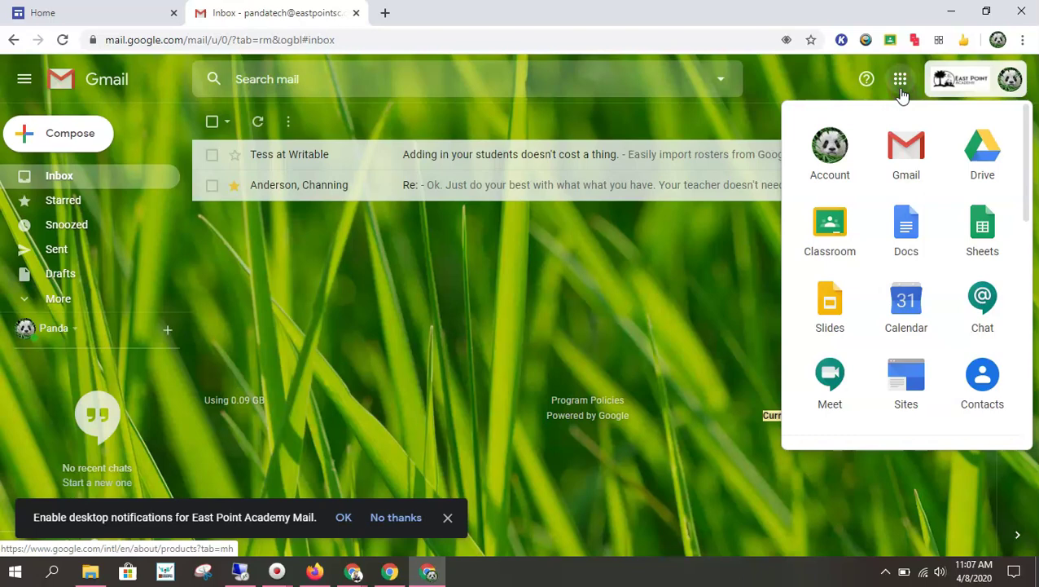
left_click(857, 230)
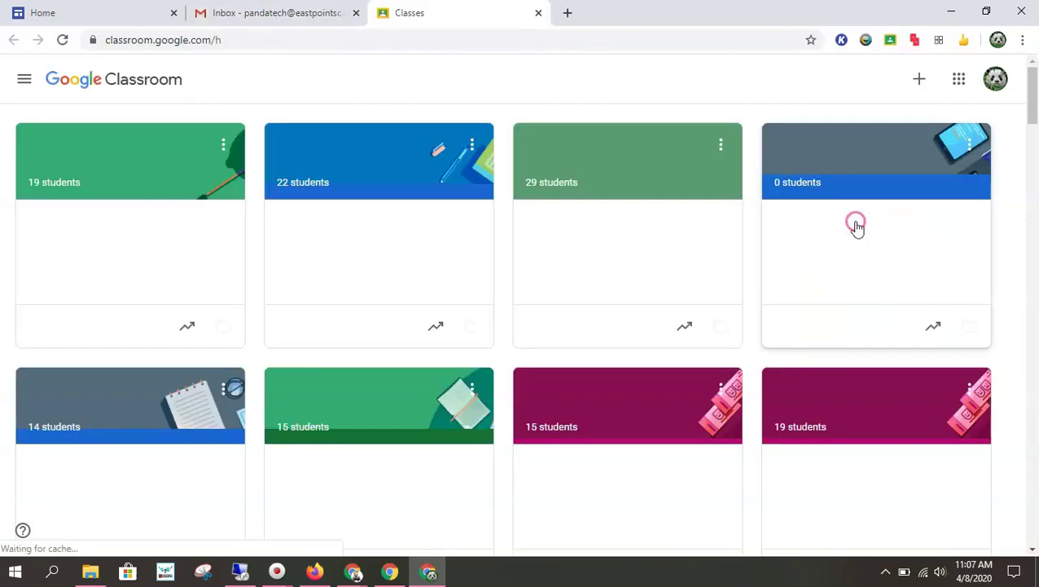
Show all enrolled classes in the side menu and scroll through them.
left_click(257, 205)
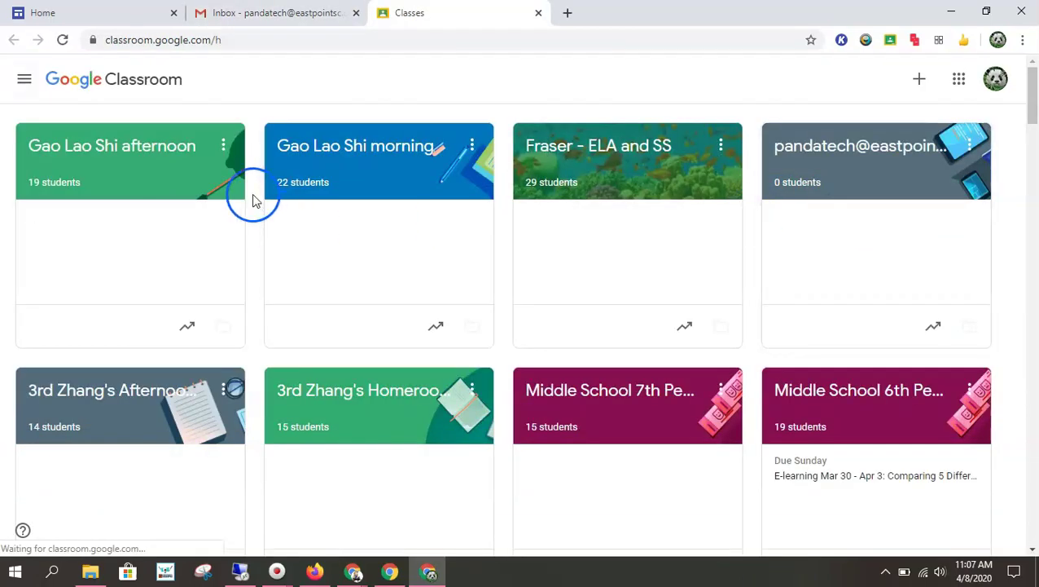
scroll(533, 464, "down", 1)
left_click(143, 96)
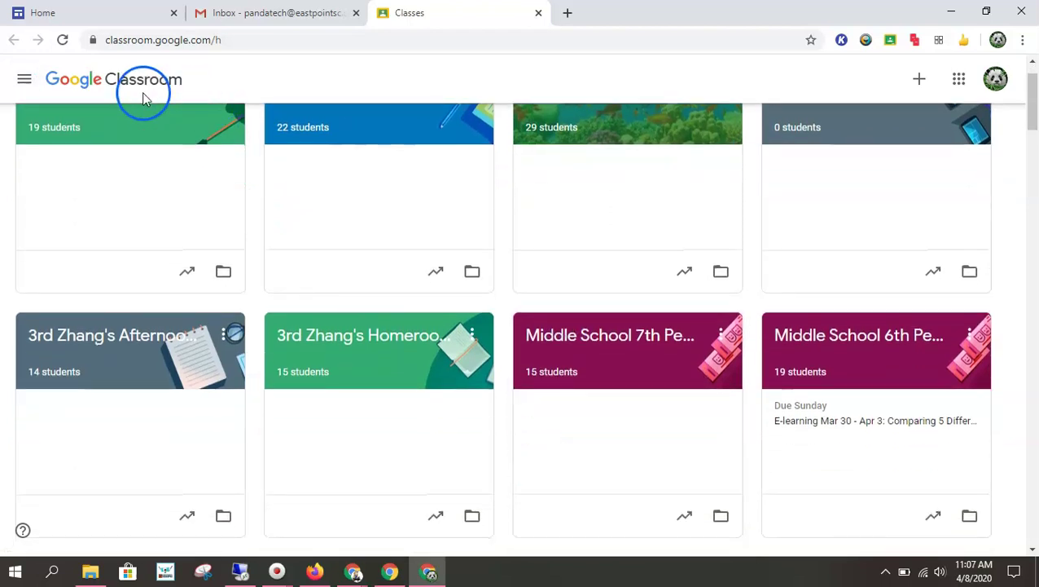
left_click(22, 85)
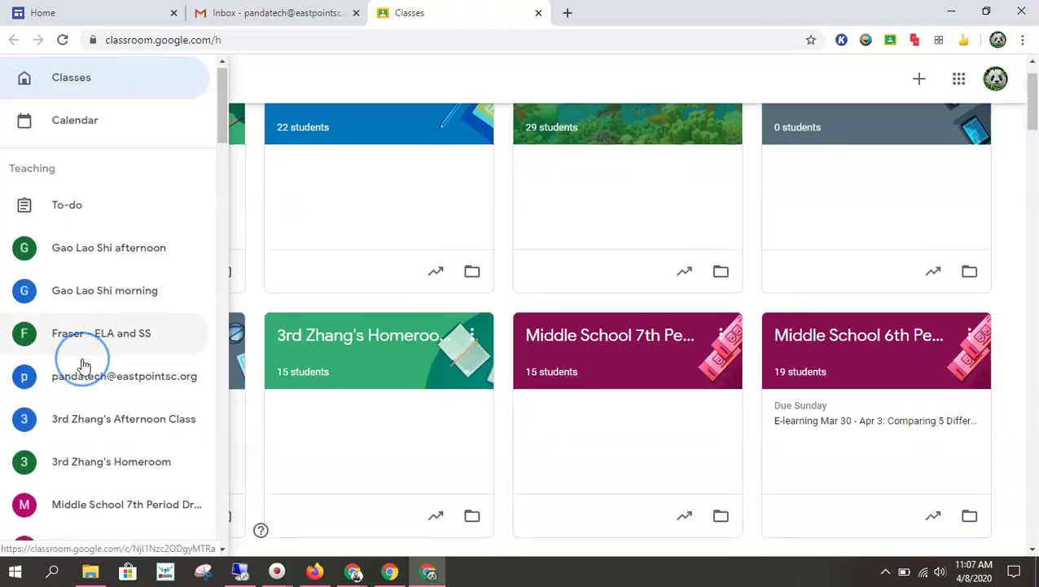
scroll(82, 367, "down", 3)
scroll(84, 366, "down", 6)
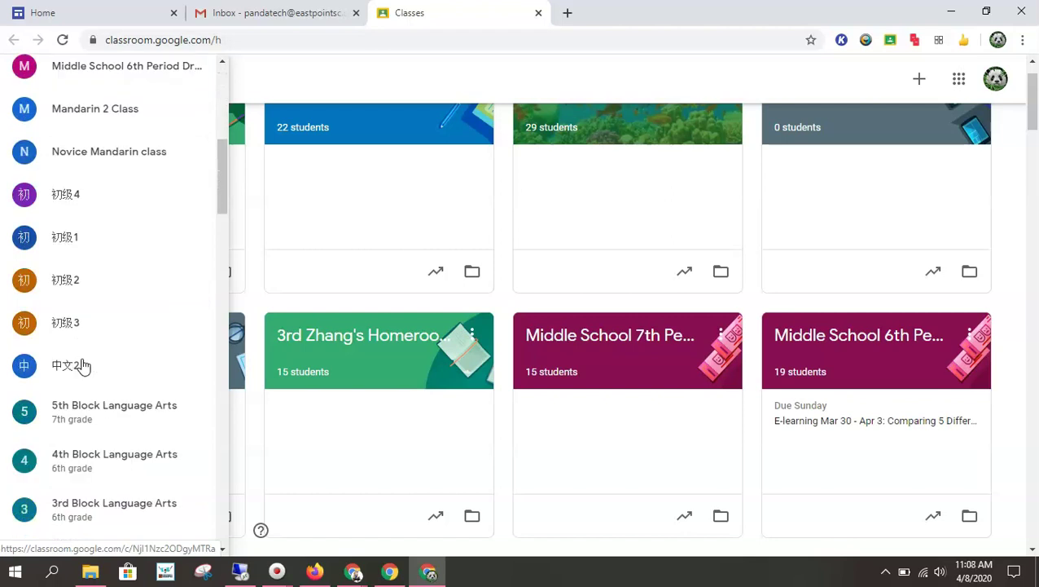
scroll(83, 366, "down", 4)
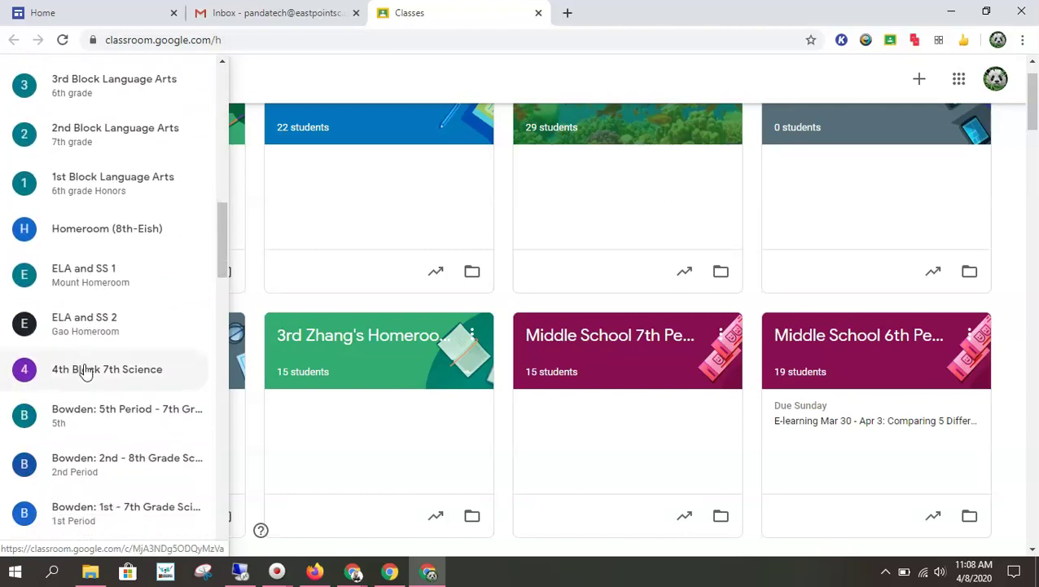
In 4th Block 7th Science, follow the Stream's Meeting post link to the Meet join screen.
left_click(87, 371)
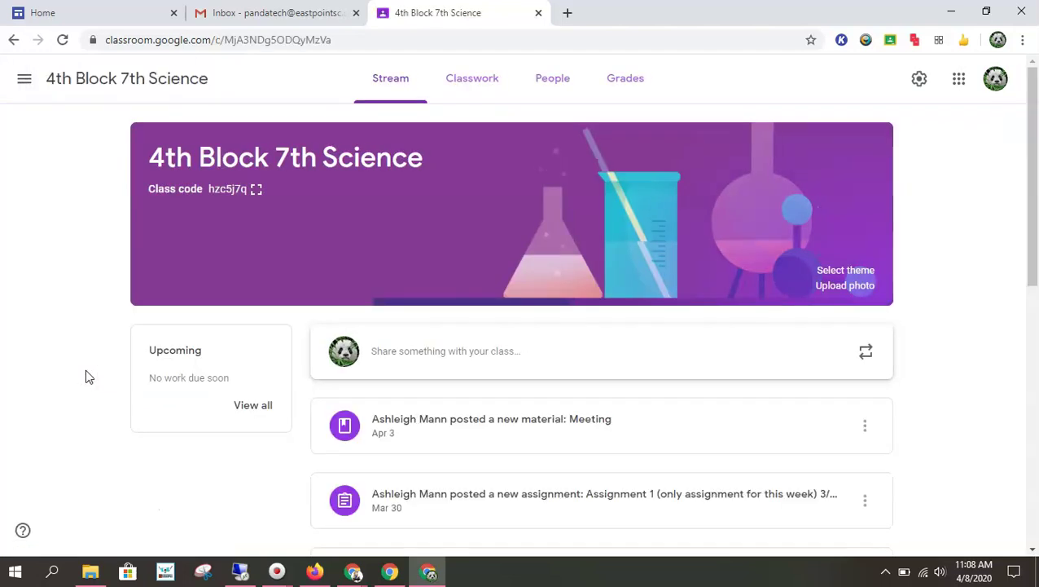
scroll(697, 285, "down", 3)
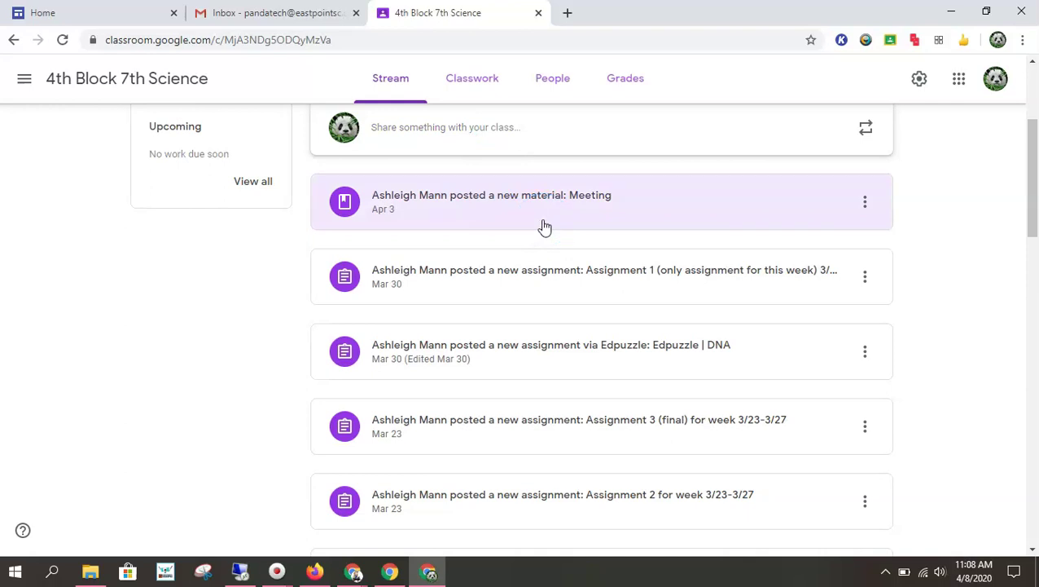
left_click(545, 227)
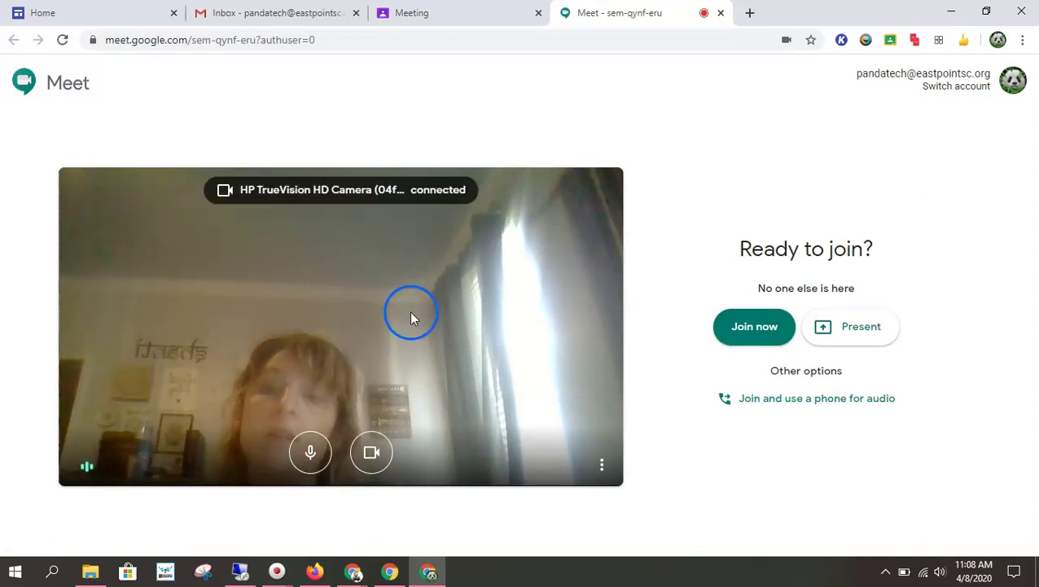
Mute the microphone on the ready-to-join screen and enter the class call.
left_click(311, 446)
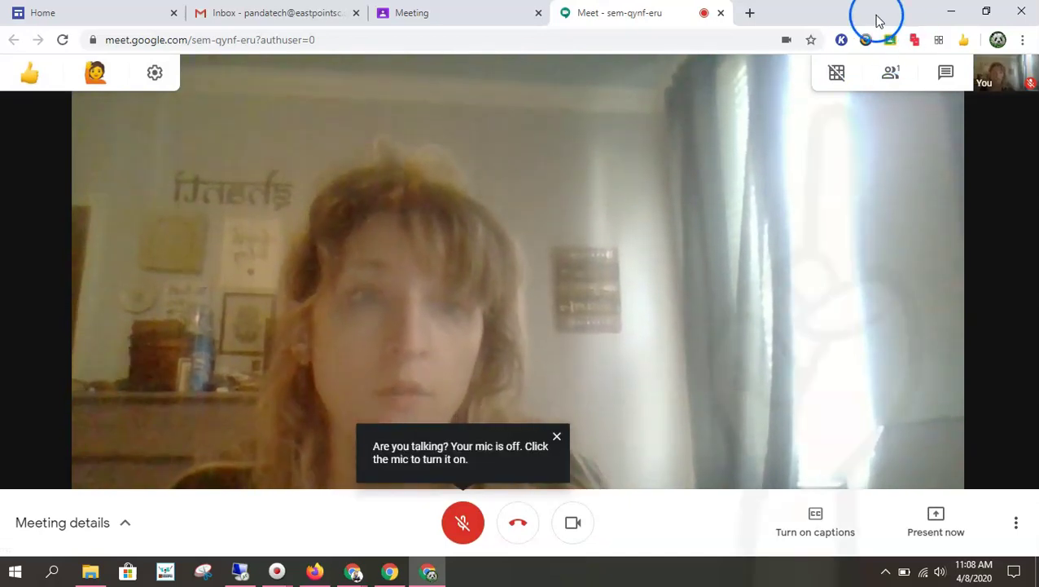
Tick Highlight speakers and Include yourself in the grid in the grid layout options.
left_click(837, 82)
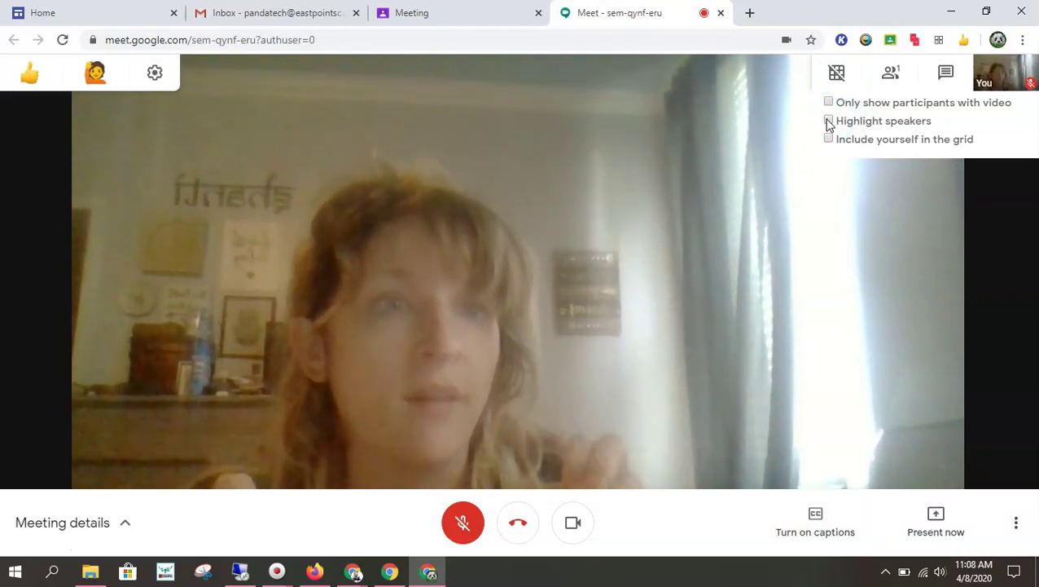
left_click(829, 121)
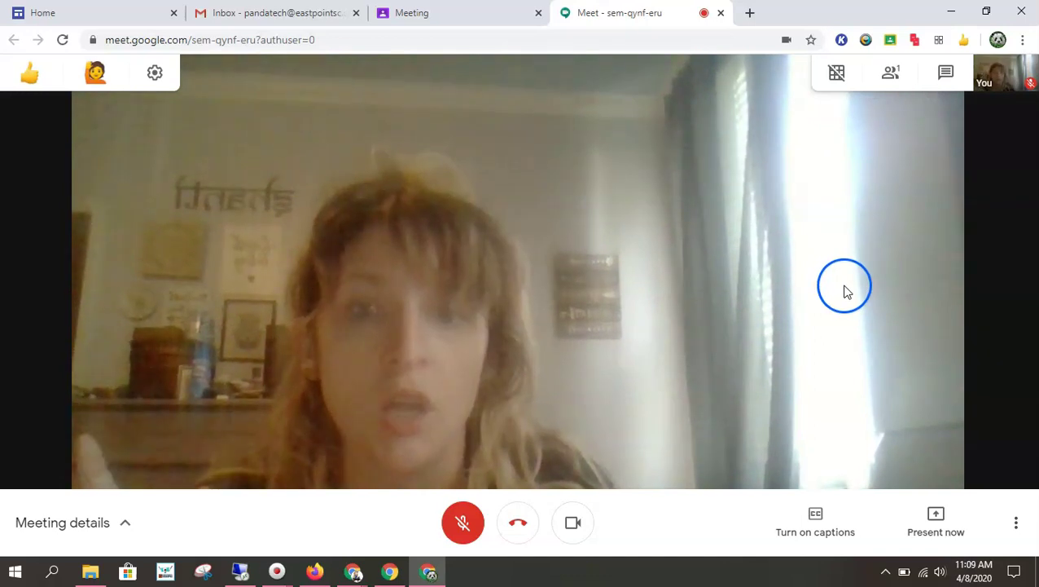
mouse_move(831, 86)
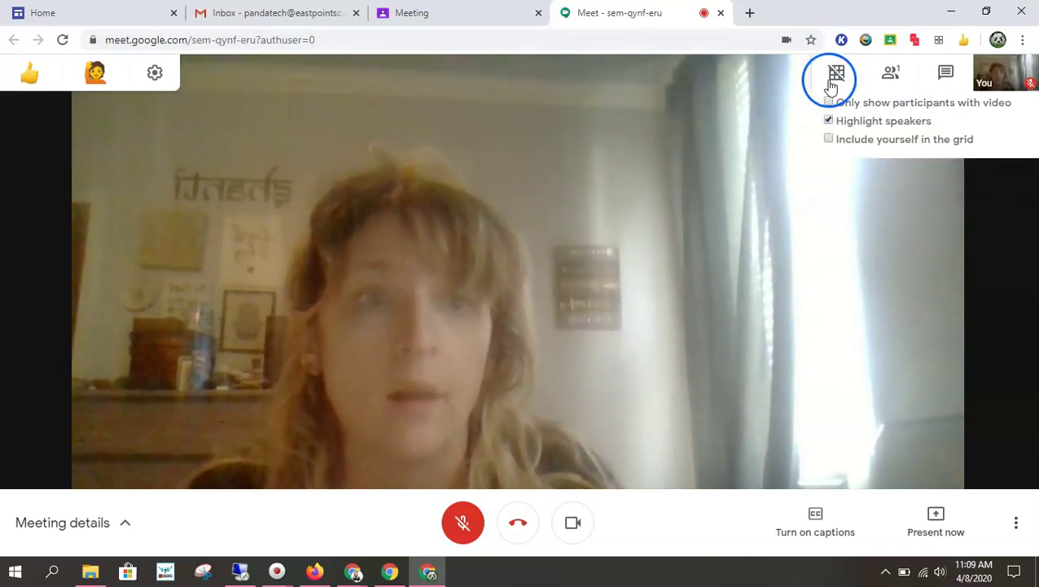
left_click(829, 140)
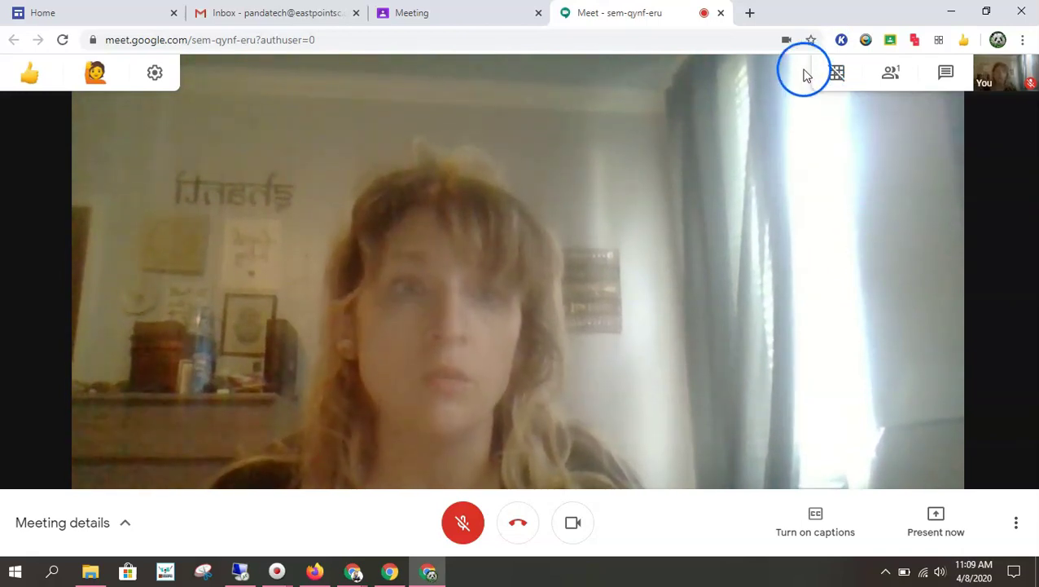
mouse_move(823, 77)
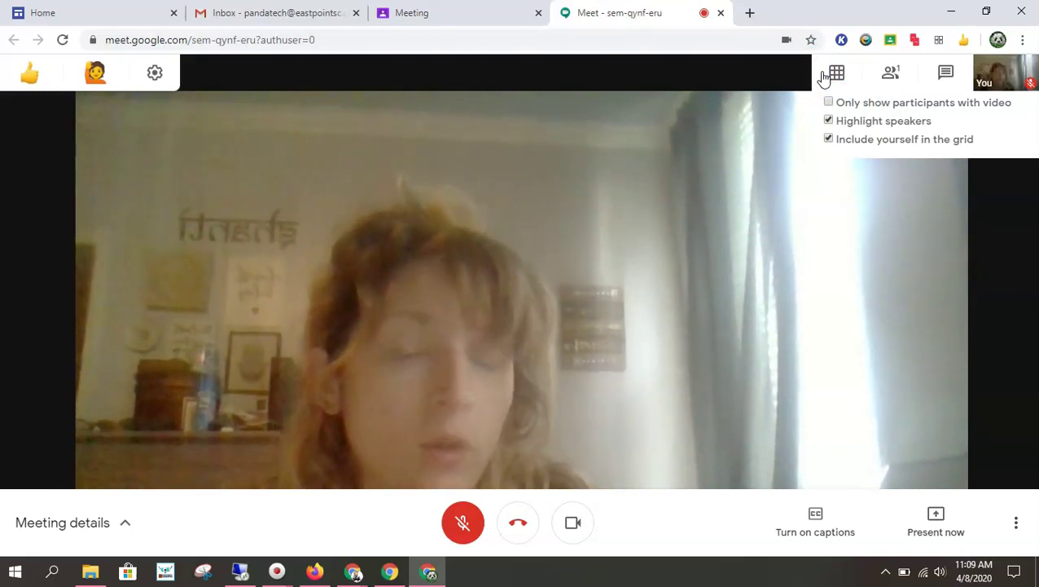
Raise your hand in the call and send a Thumbs Up reaction.
left_click(97, 77)
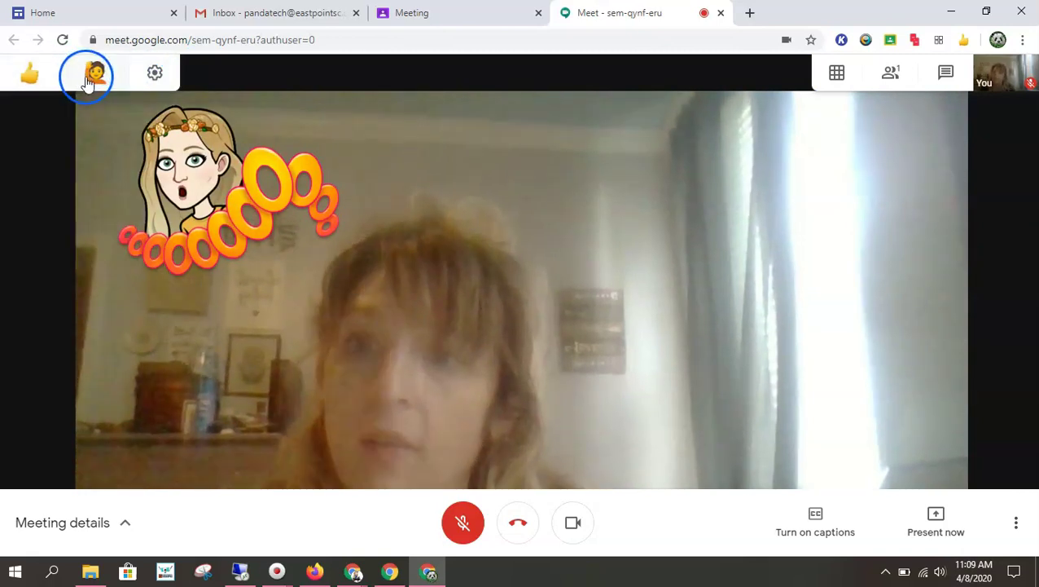
left_click(87, 81)
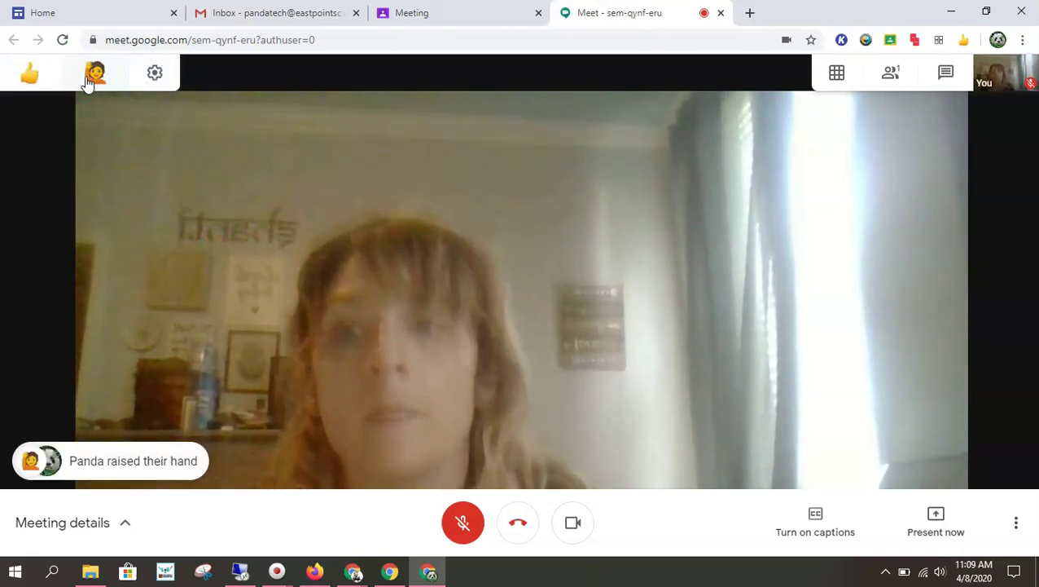
left_click(41, 71)
left_click(45, 114)
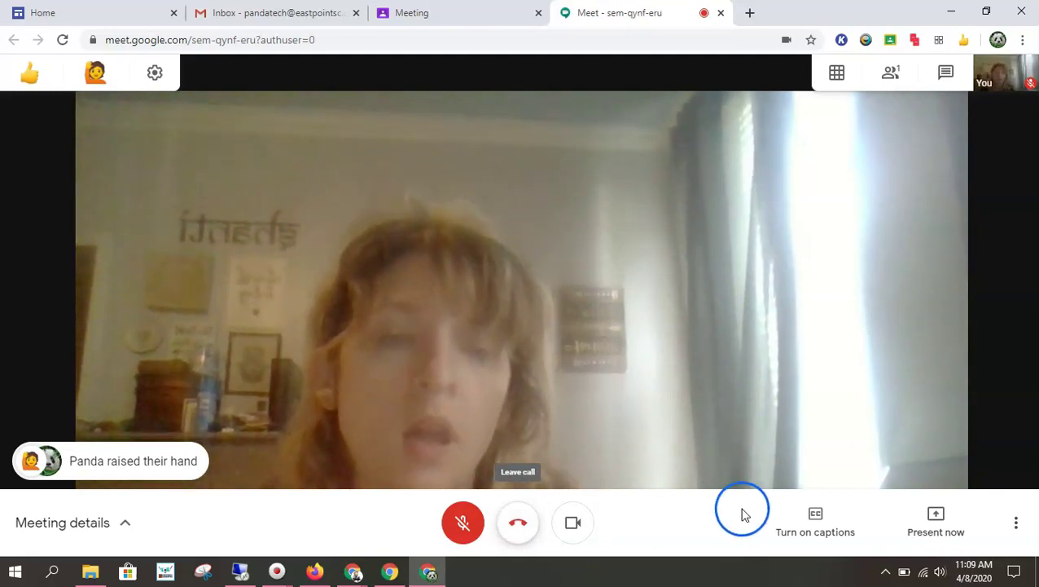
Turn captions on, then switch them back off.
left_click(817, 526)
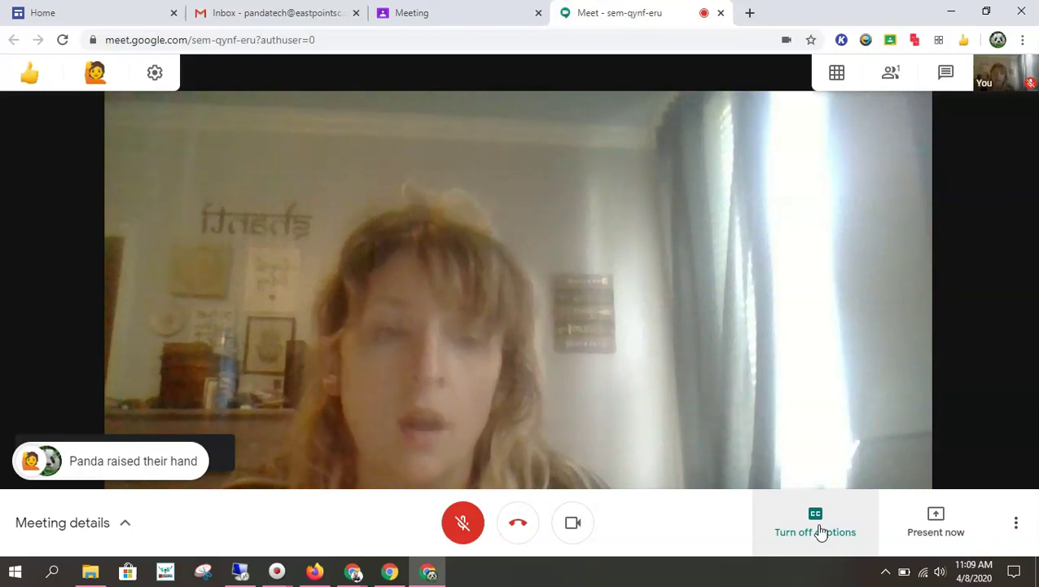
left_click(968, 355)
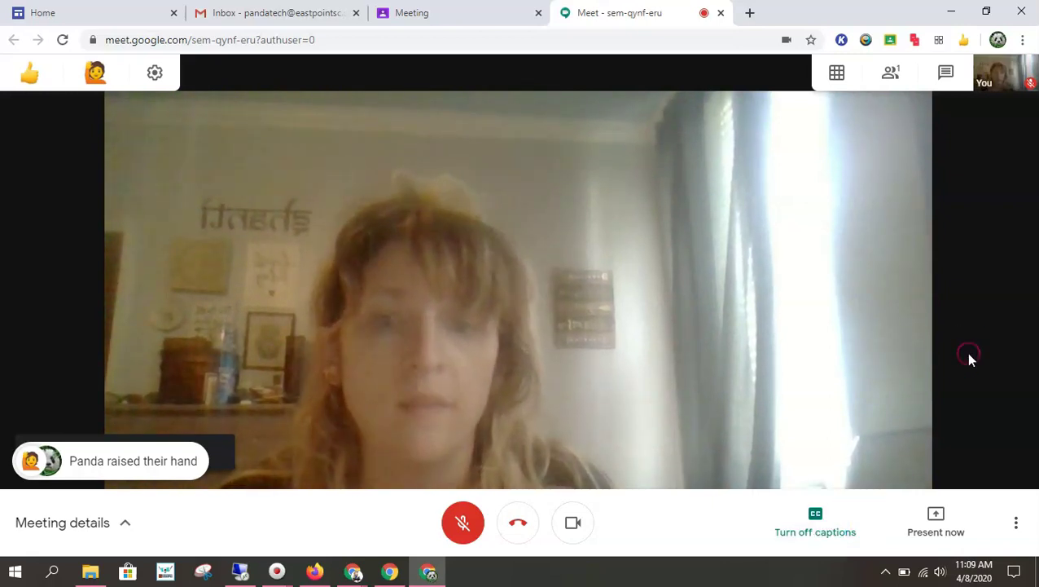
left_click(652, 440)
left_click(646, 382)
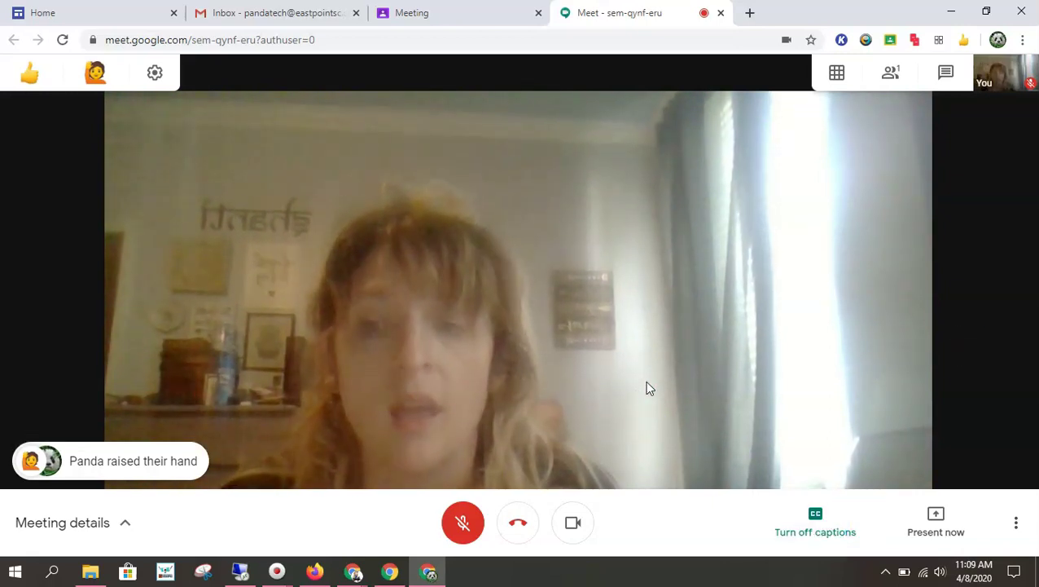
left_click(815, 540)
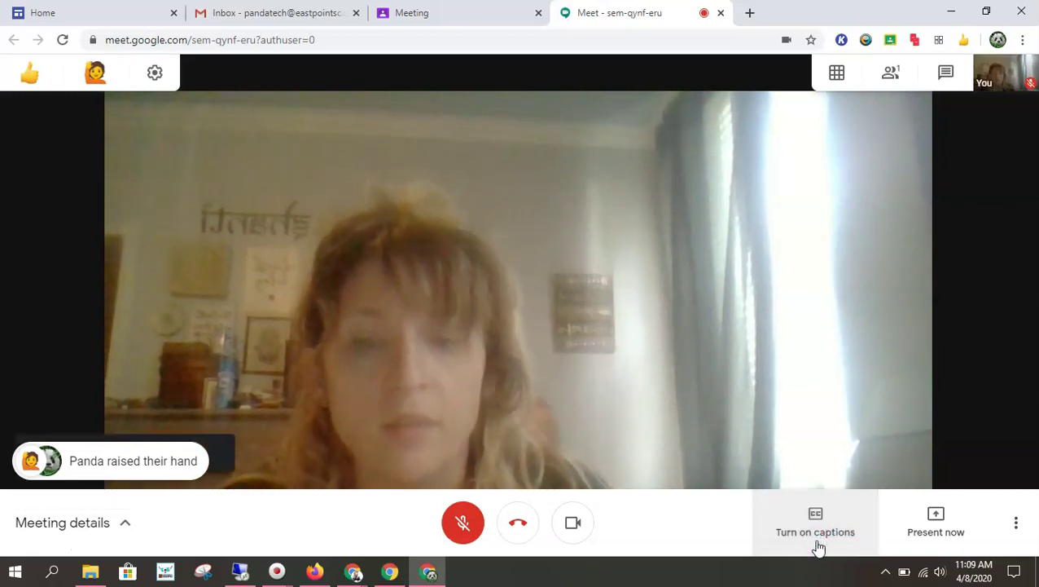
Leave the call and return to the Meet home screen.
left_click(501, 462)
left_click(521, 520)
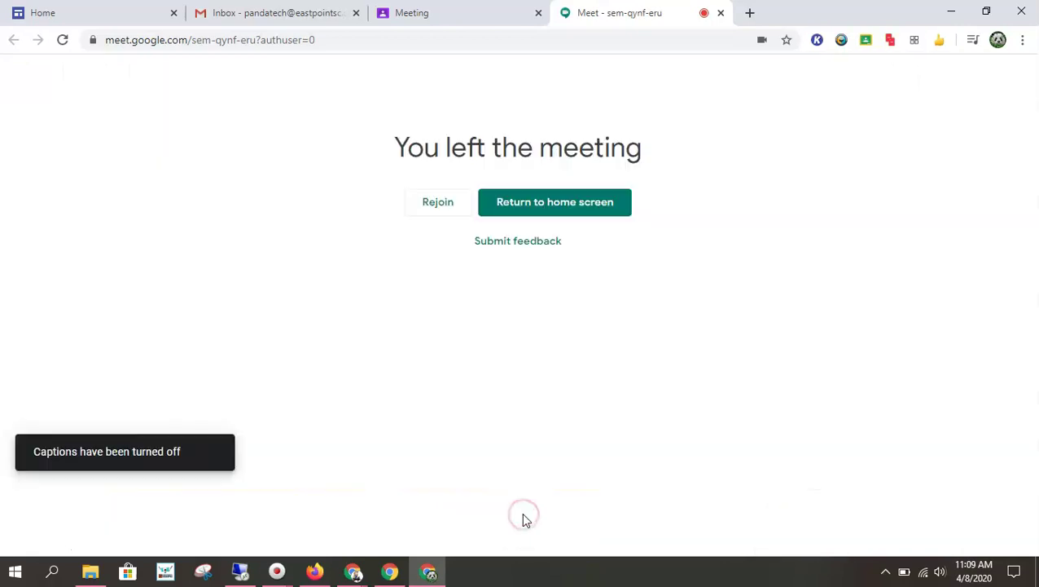
left_click(524, 257)
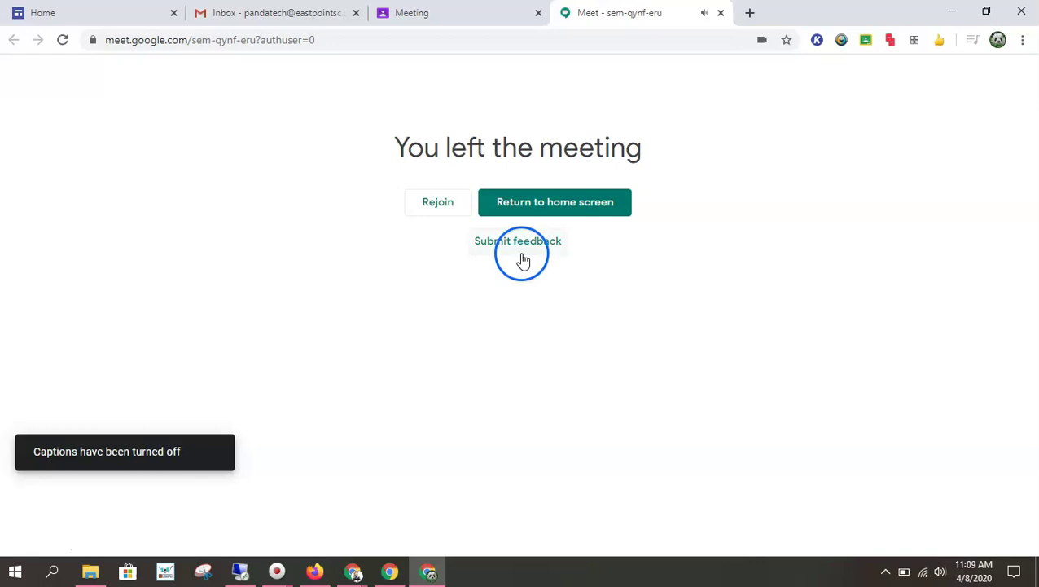
left_click(521, 211)
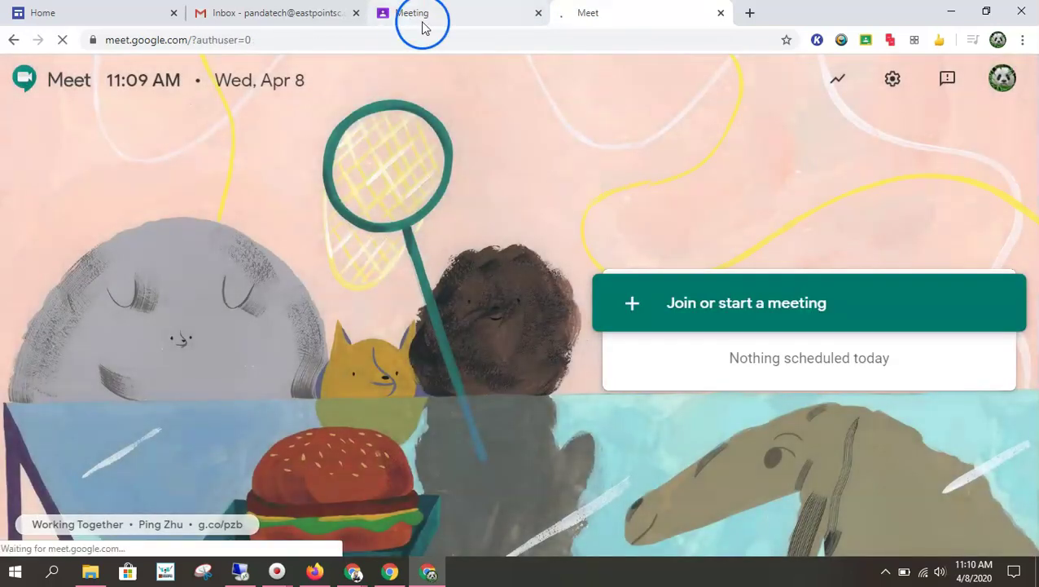
Open the C Class -Whitlow ELA class stream from the full class list.
left_click(422, 15)
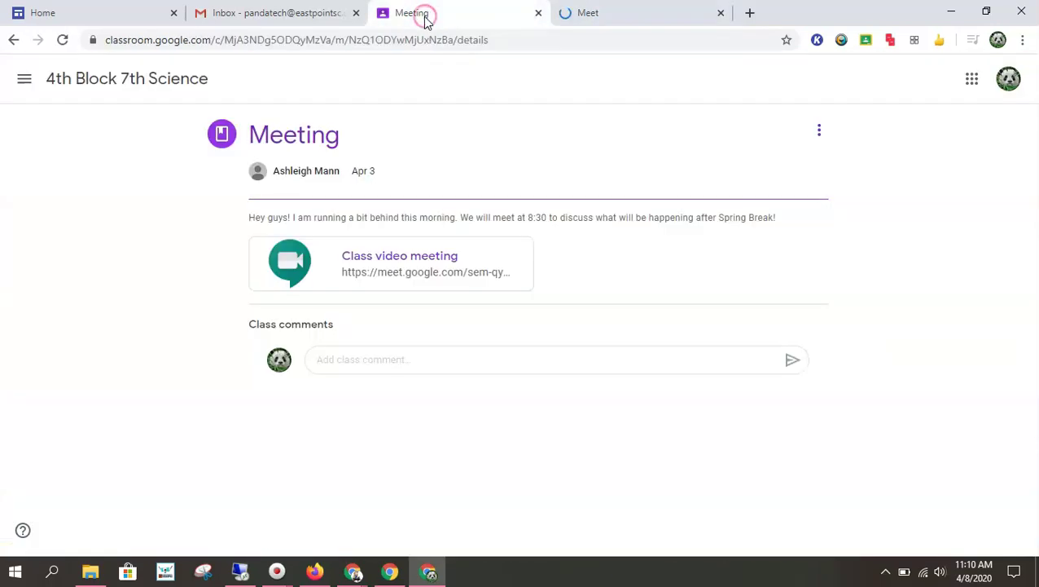
left_click(24, 79)
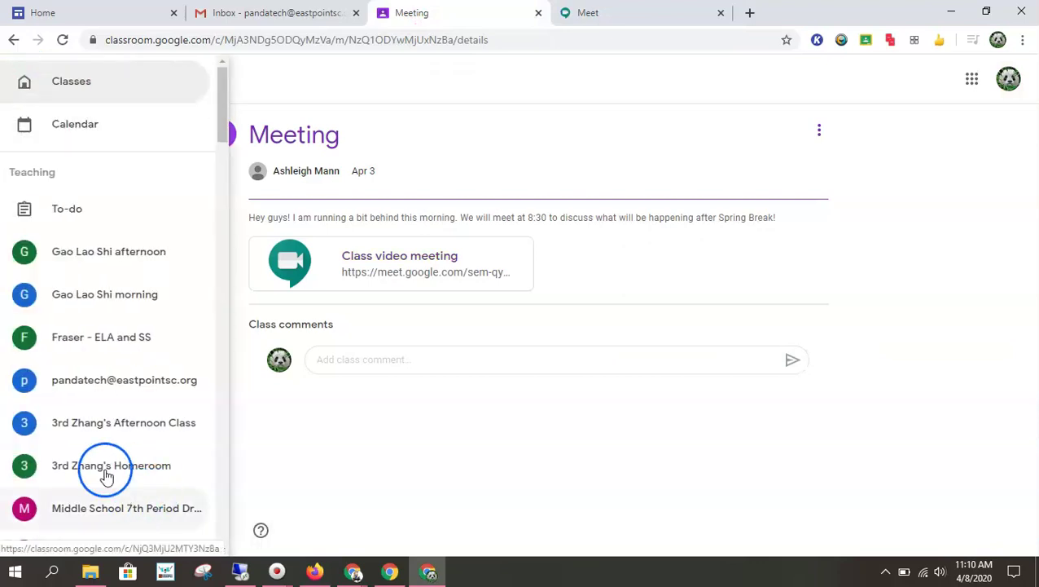
scroll(103, 475, "down", 7)
scroll(103, 475, "down", 10)
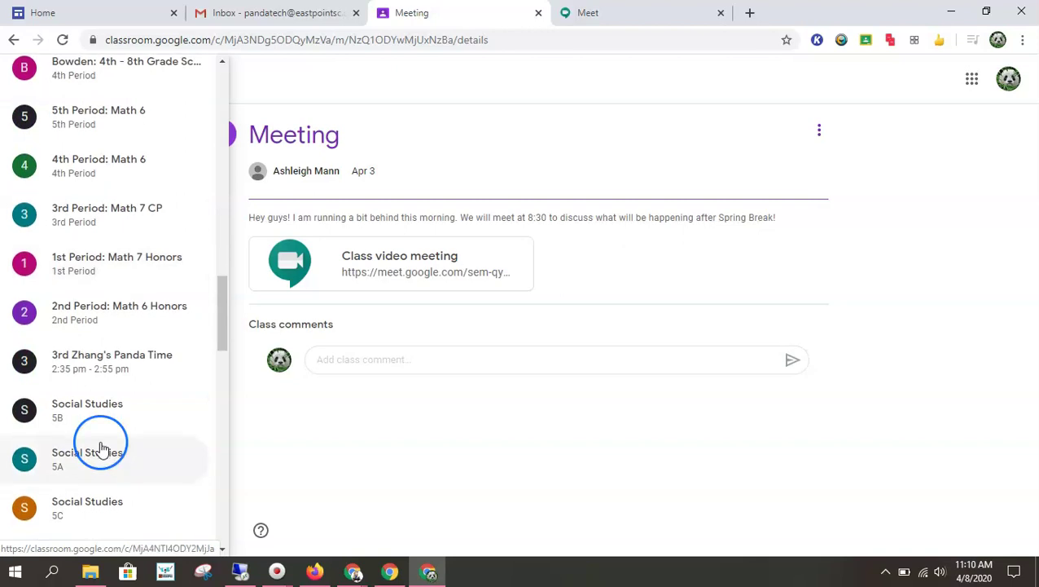
scroll(102, 448, "down", 5)
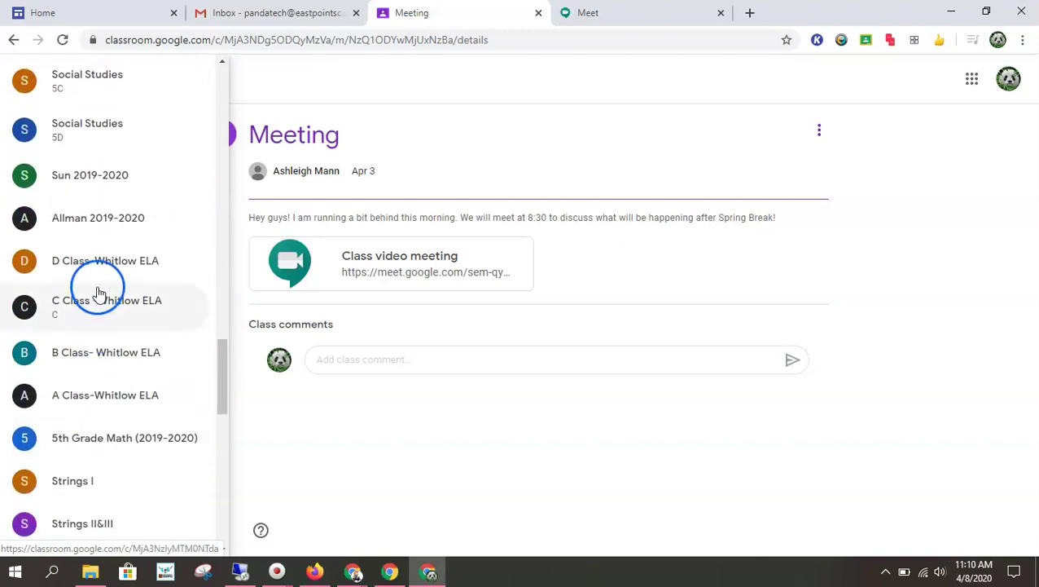
left_click(106, 306)
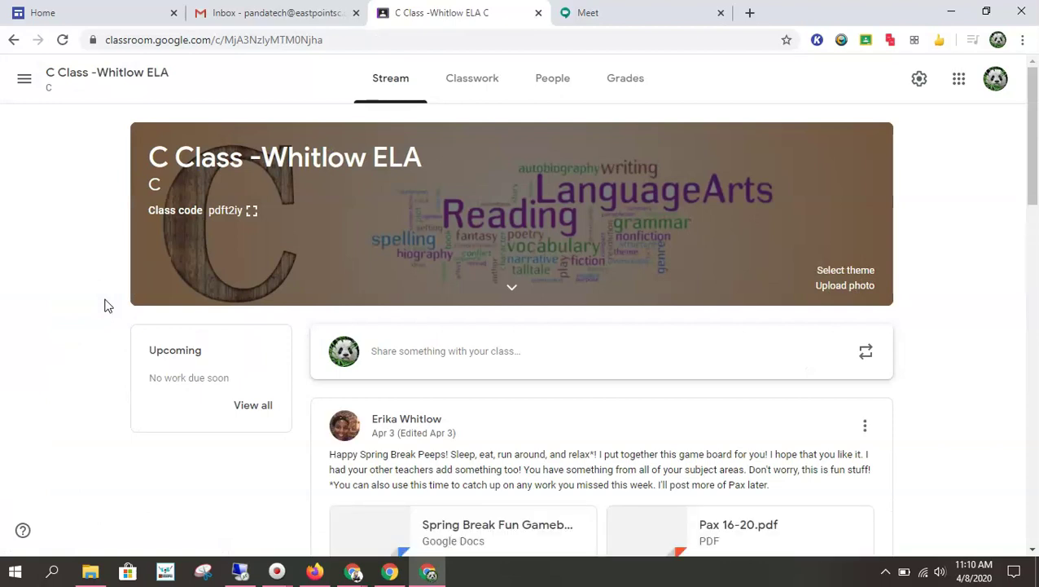
View the Recorded Live Lesson-Symbolism video, then close it and return to the stream.
scroll(645, 506, "down", 3)
scroll(648, 512, "down", 2)
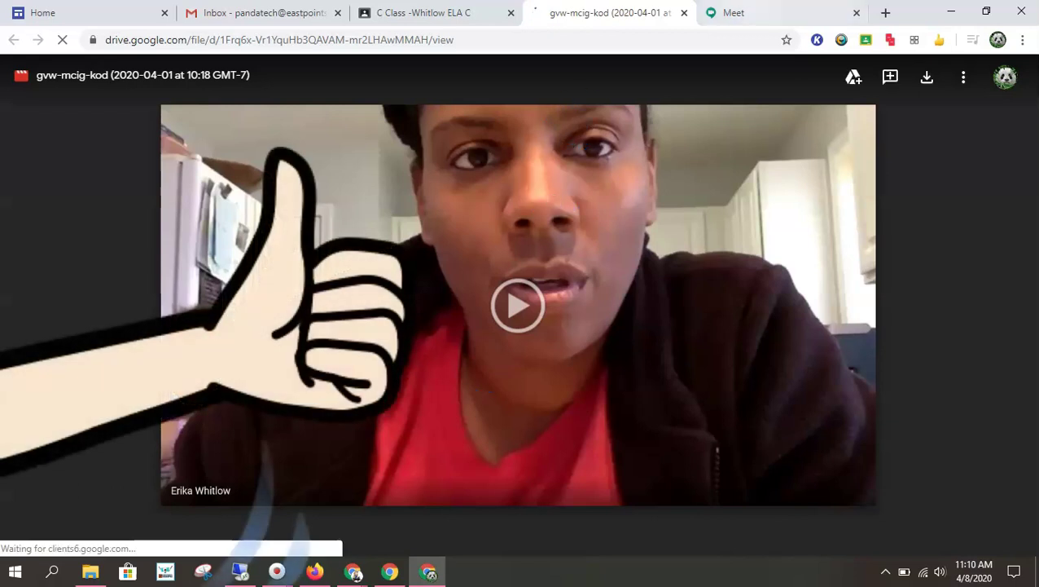
left_click(687, 13)
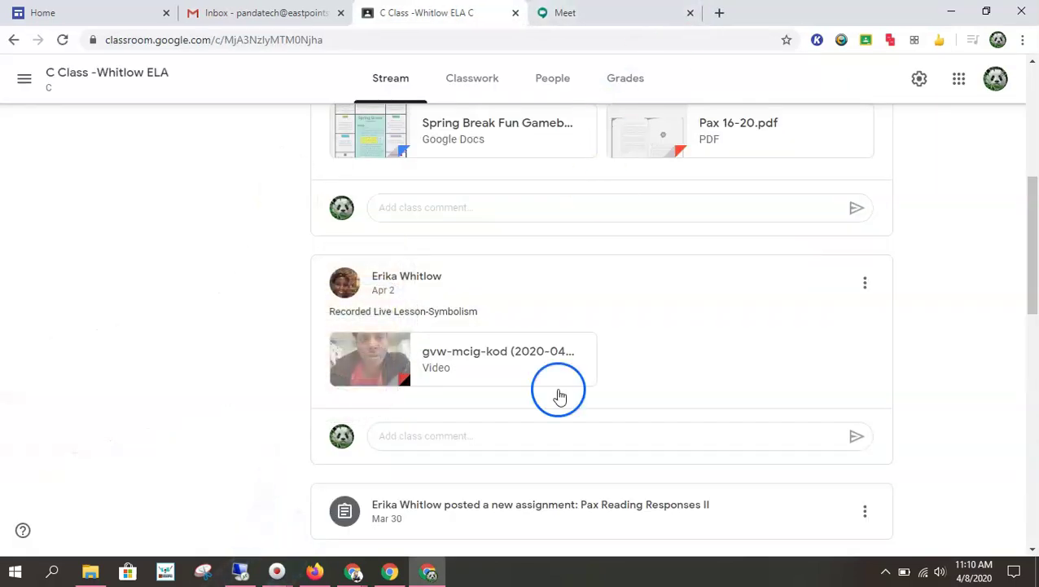
scroll(554, 410, "up", 1)
scroll(554, 410, "up", 2)
scroll(571, 427, "down", 1)
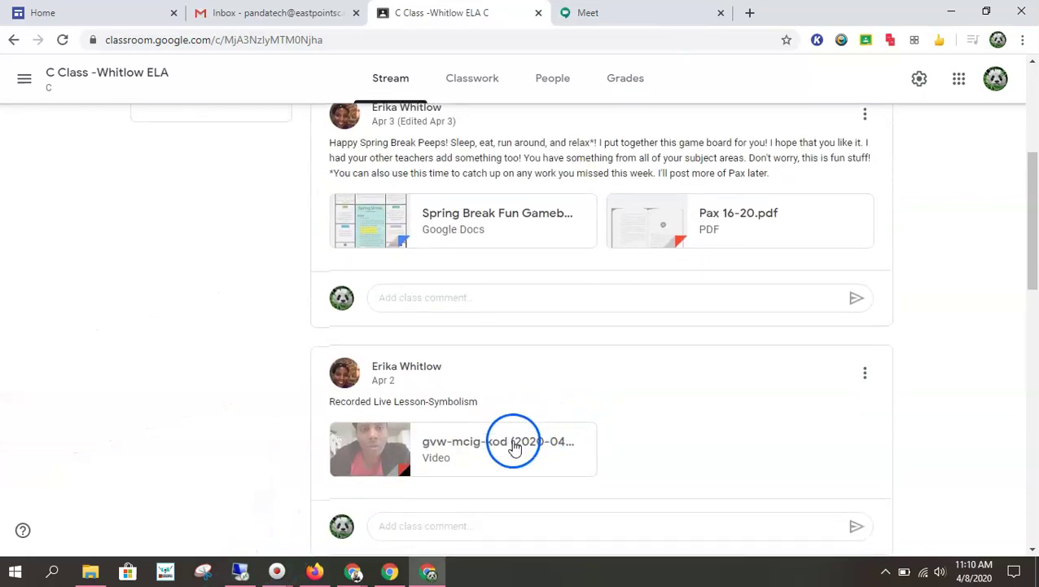
scroll(517, 448, "up", 2)
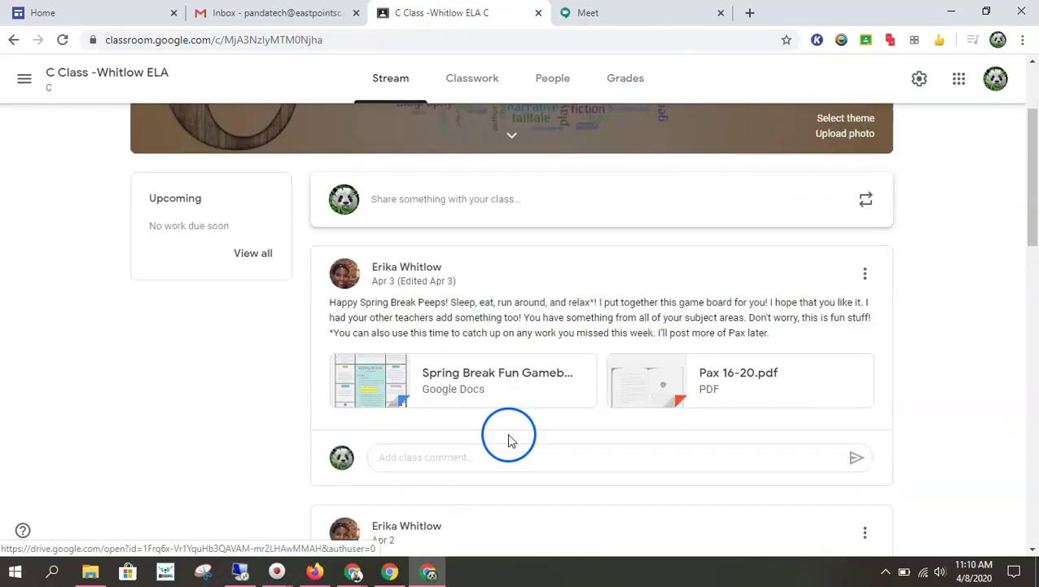
scroll(613, 440, "up", 2)
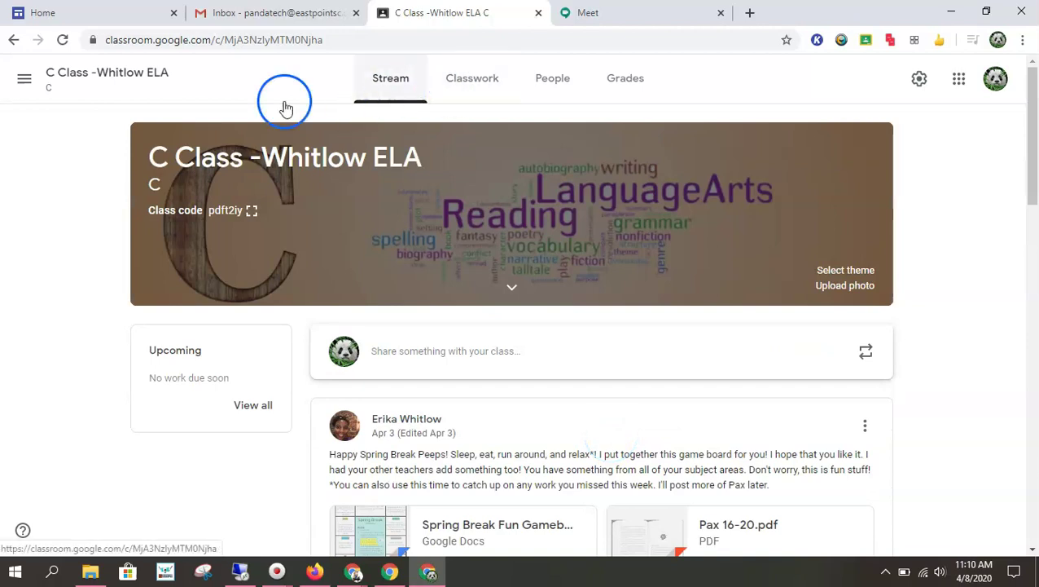
Browse the ELA Classwork topics like WEEK OF MARCH 30 and TODAY, then close the tab.
left_click(469, 84)
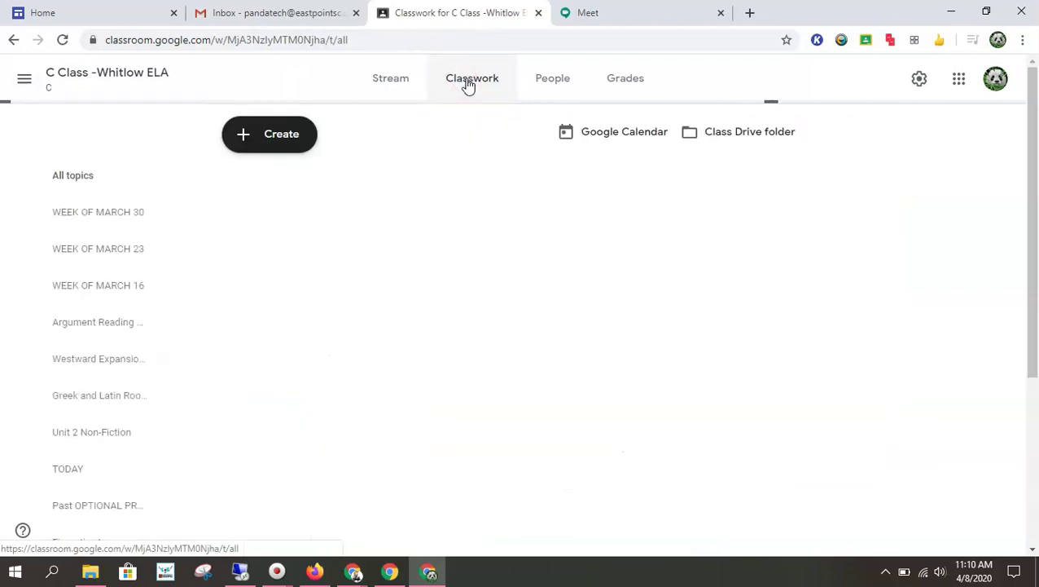
left_click(95, 214)
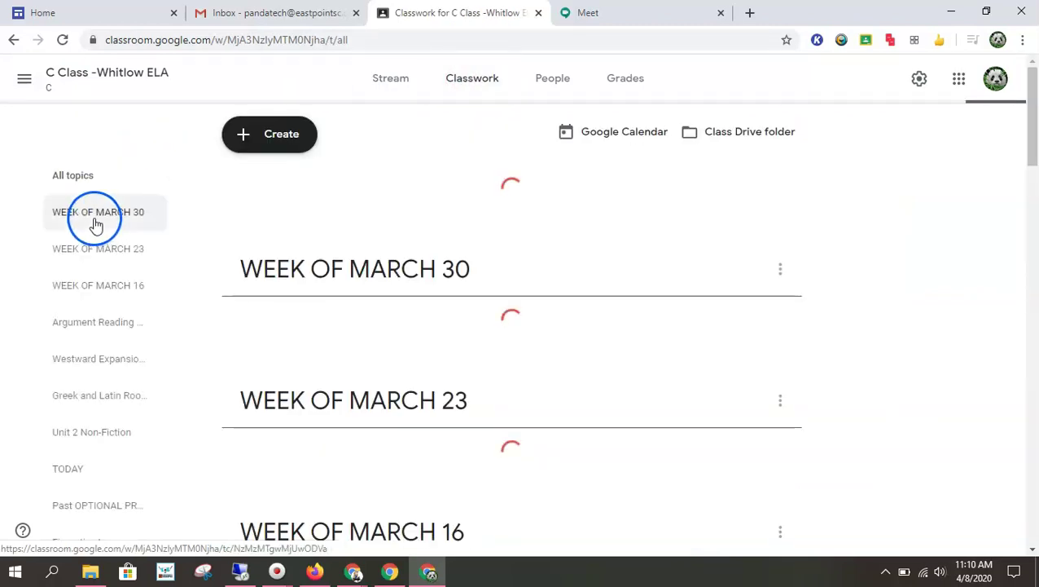
left_click(96, 372)
left_click(114, 464)
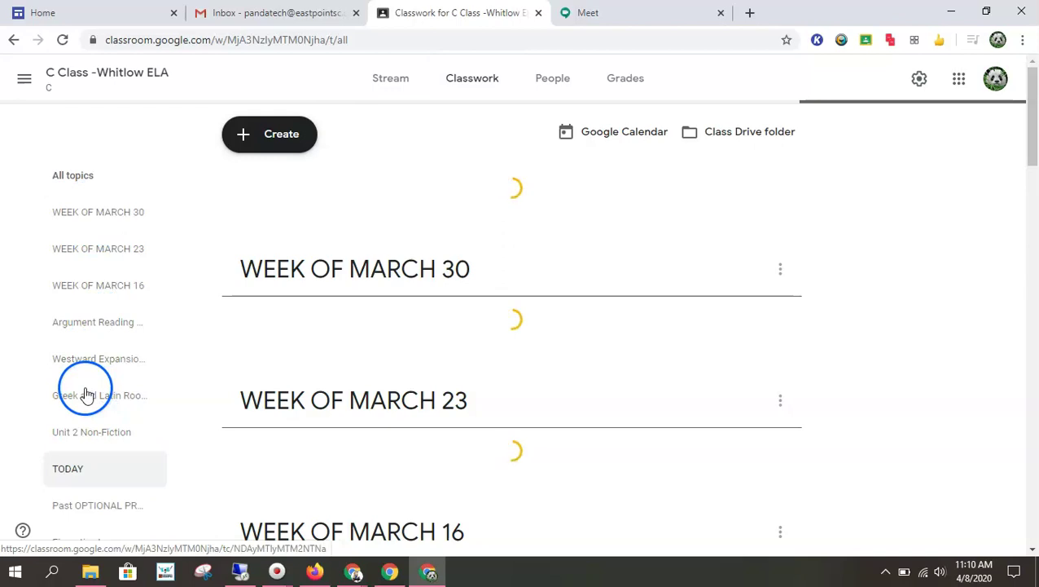
left_click(590, 350)
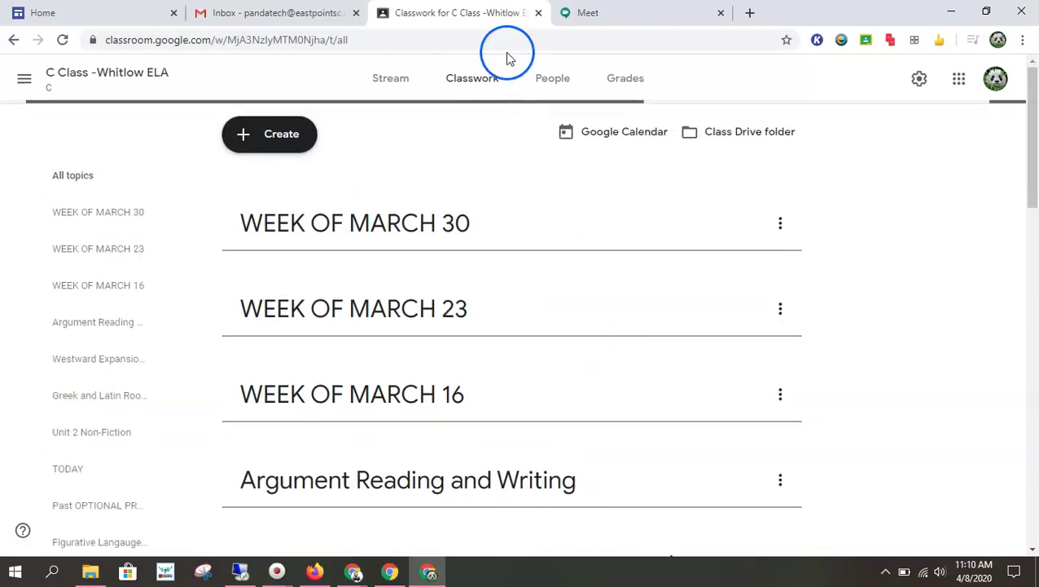
left_click(539, 13)
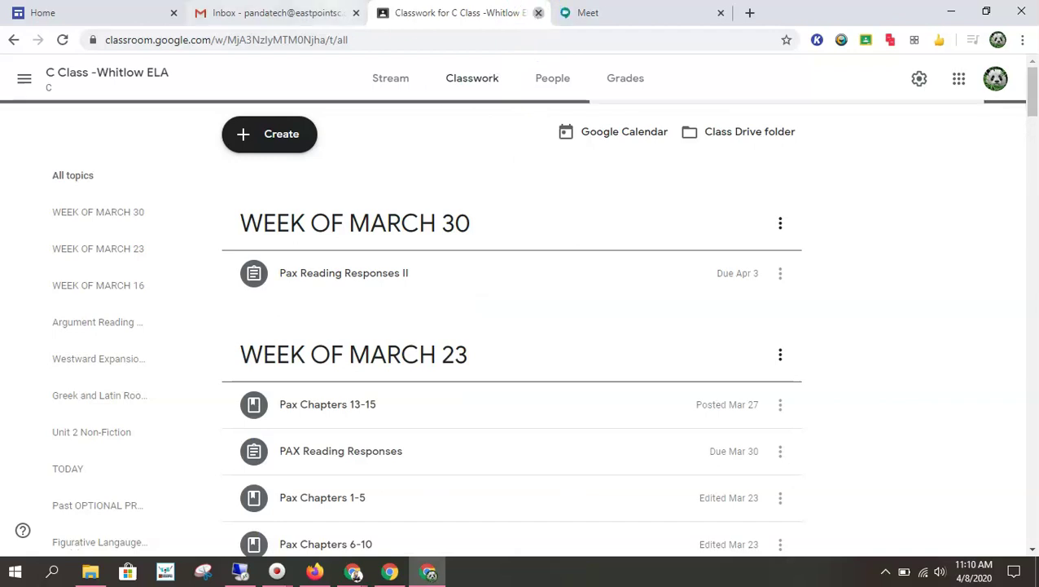
left_click(317, 16)
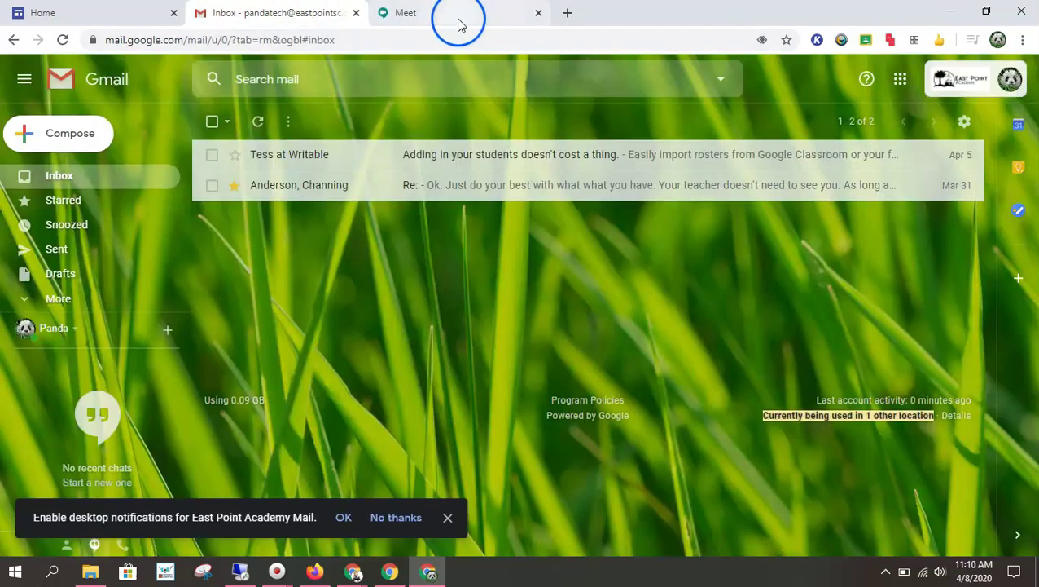
Check the Meet home page and start joining a meeting with a code.
left_click(446, 16)
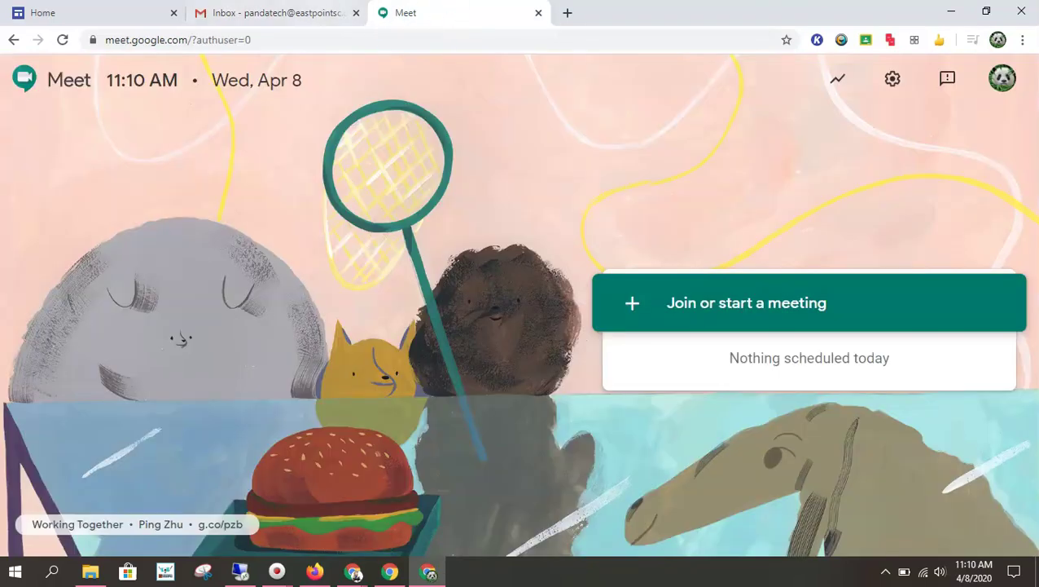
left_click(317, 16)
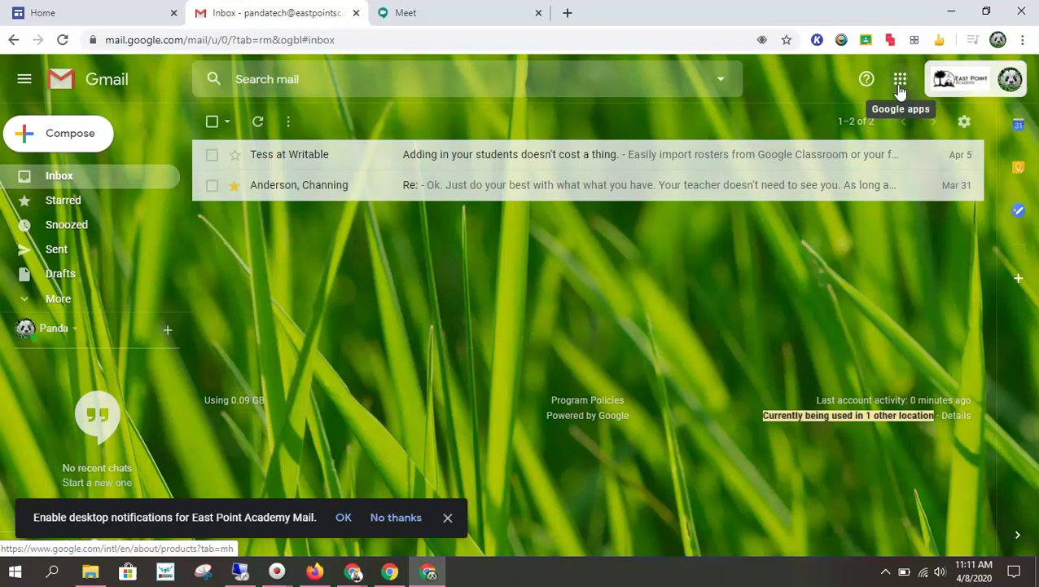
left_click(464, 12)
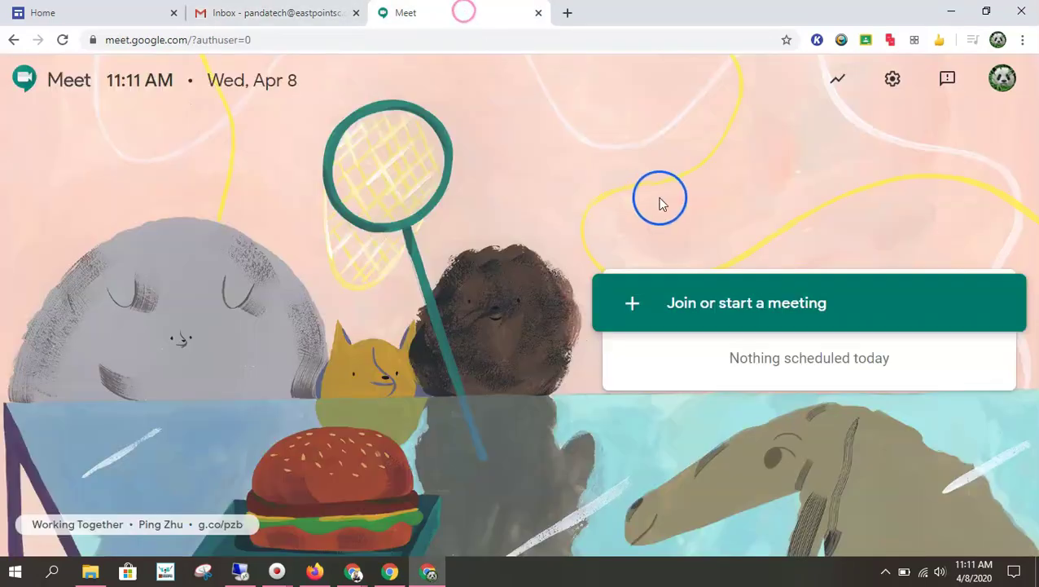
left_click(751, 322)
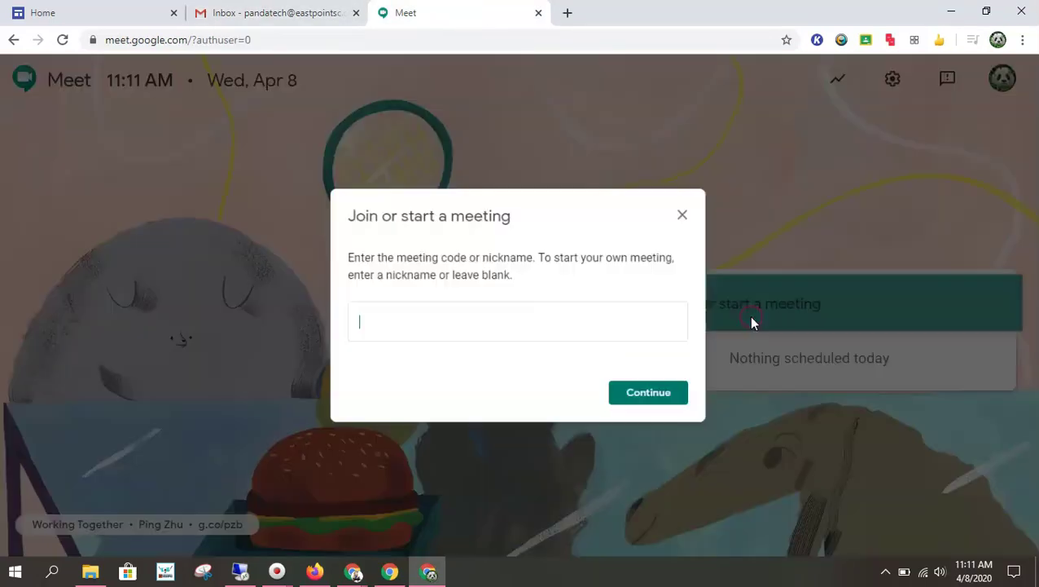
Back in Gmail, launch Google Classroom from the Google apps menu.
left_click(316, 15)
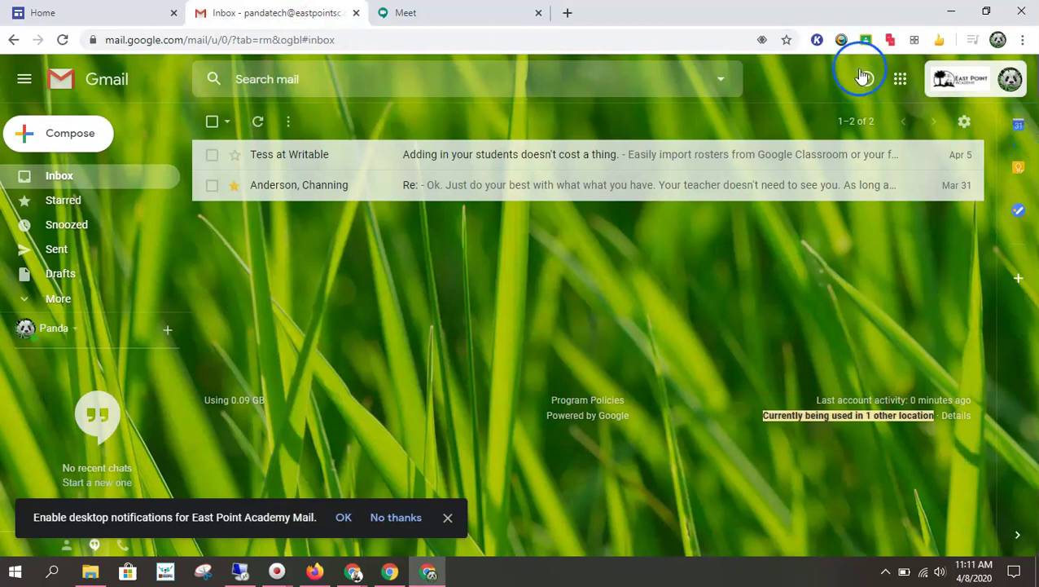
left_click(902, 93)
left_click(837, 223)
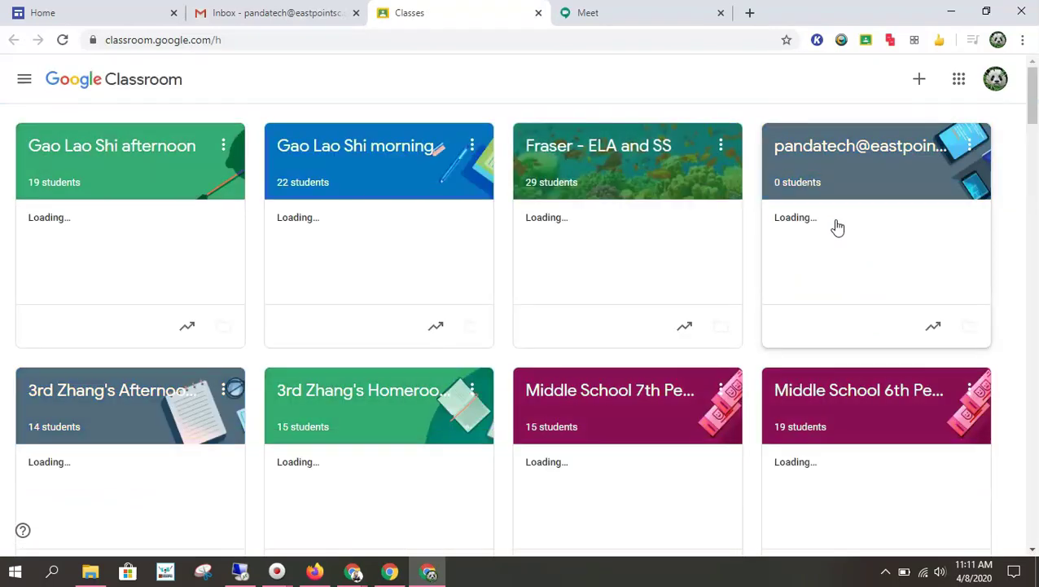
Open the Fraser - ELA and SS class card and scroll through its Stream posts.
left_click(24, 79)
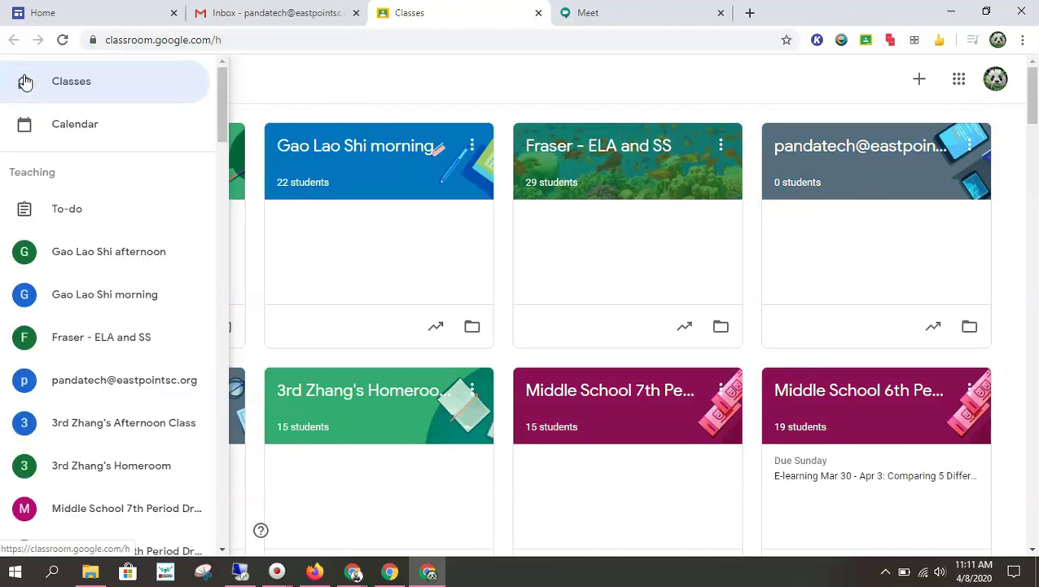
left_click_drag(640, 249, 367, 80)
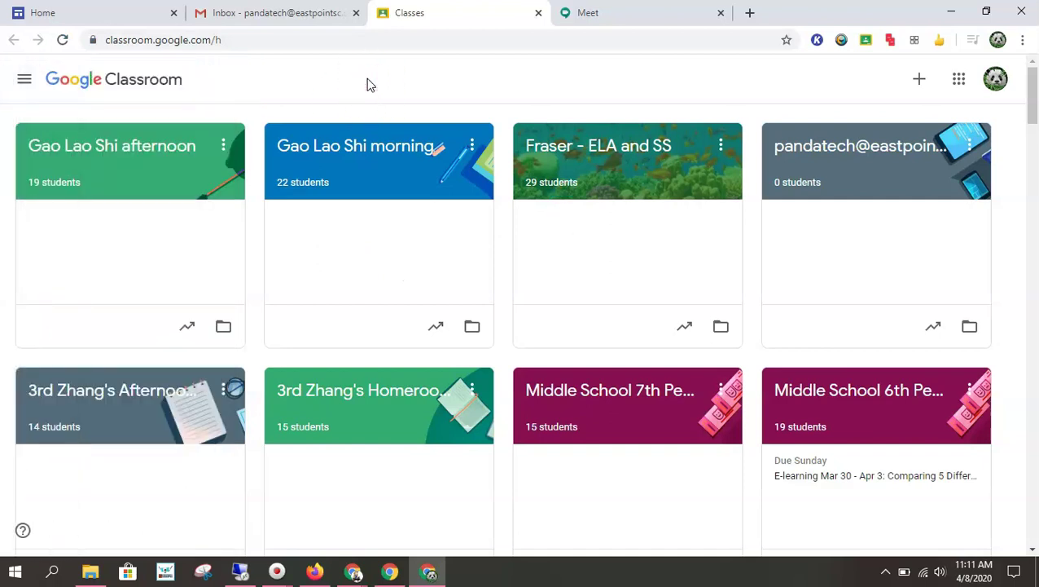
left_click(619, 159)
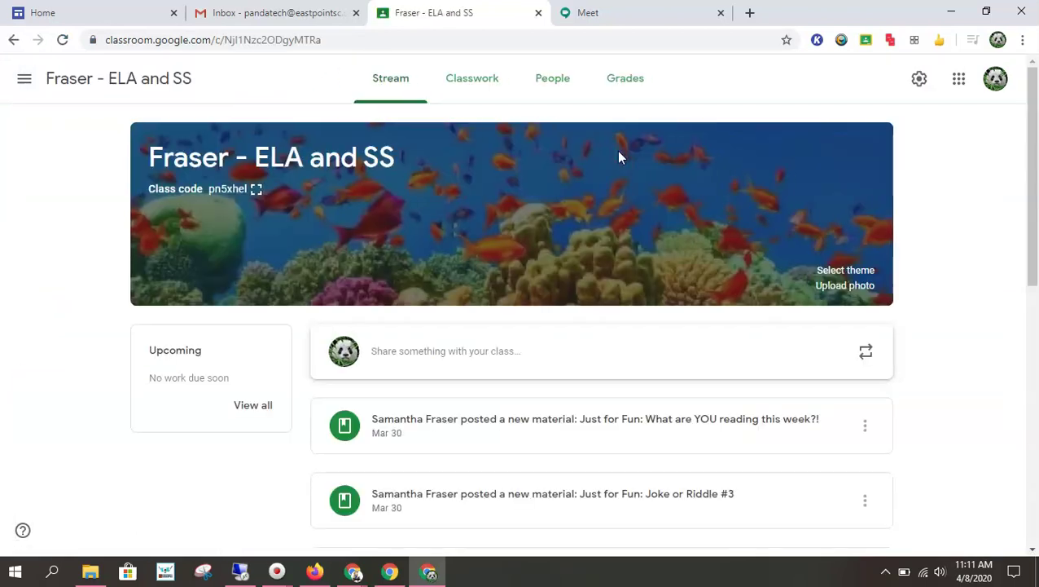
left_click_drag(440, 443, 479, 456)
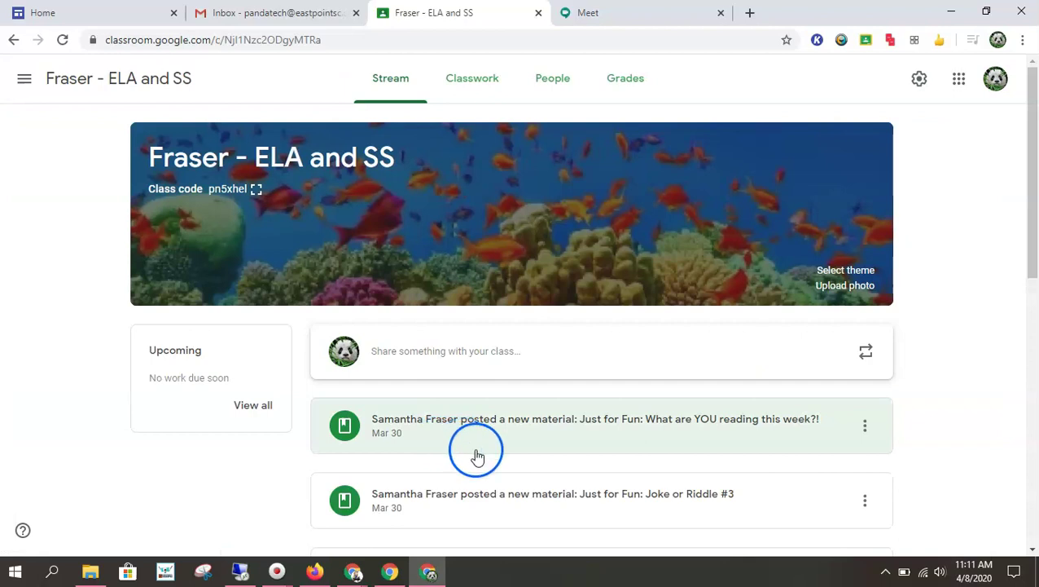
scroll(476, 456, "down", 2)
scroll(586, 329, "up", 2)
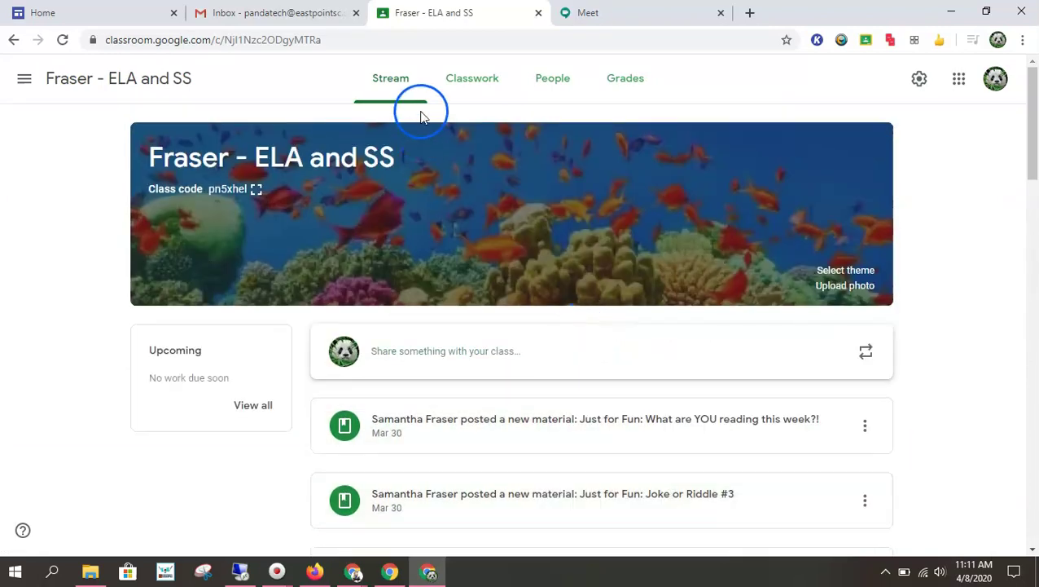
Open the Fraser - ELA and SS Classwork page and scroll to the Week 4 - Google Meet for 4-14-20 topic.
left_click(476, 80)
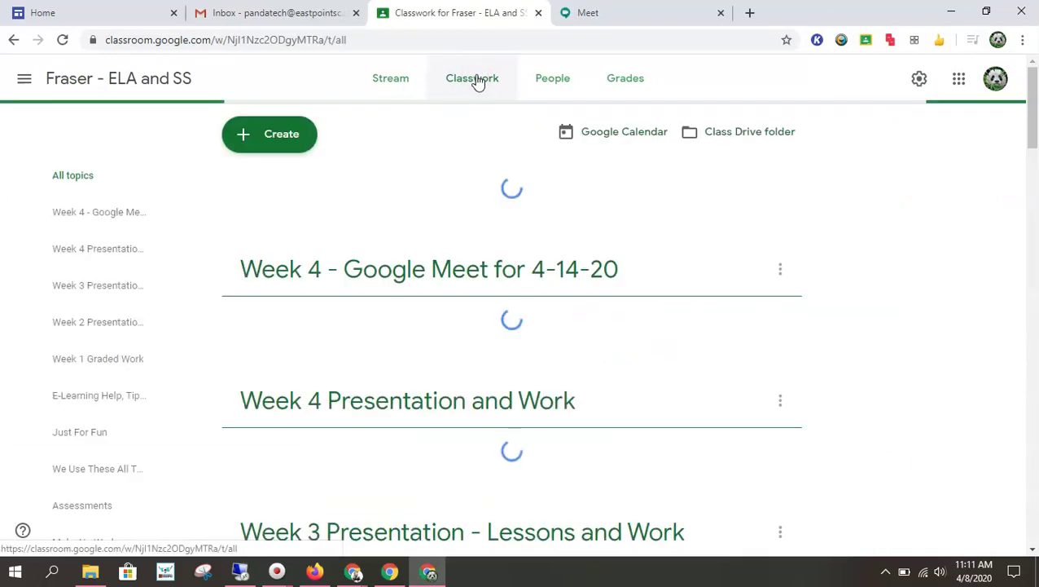
left_click(592, 288)
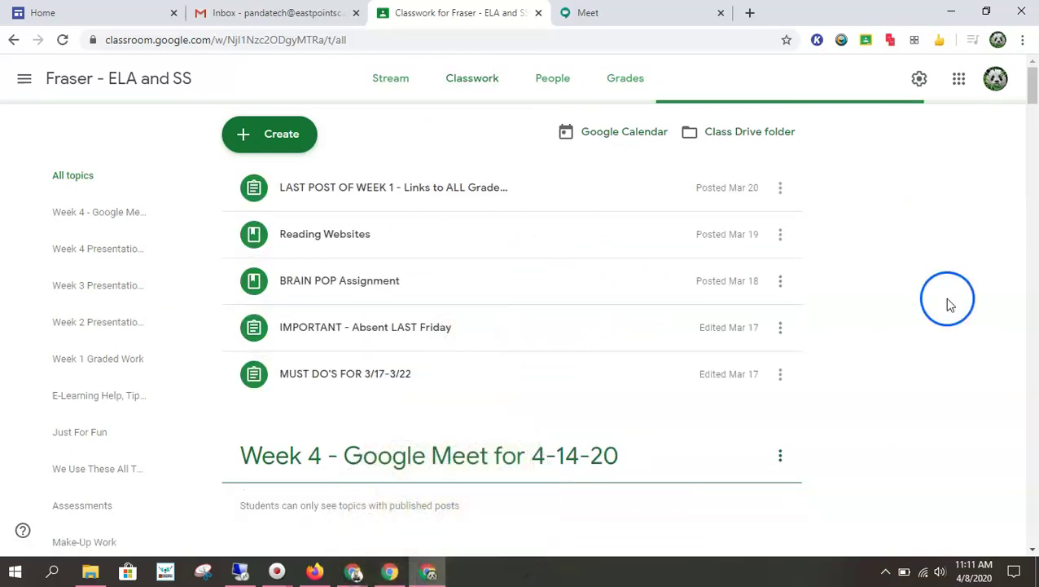
scroll(948, 304, "down", 2)
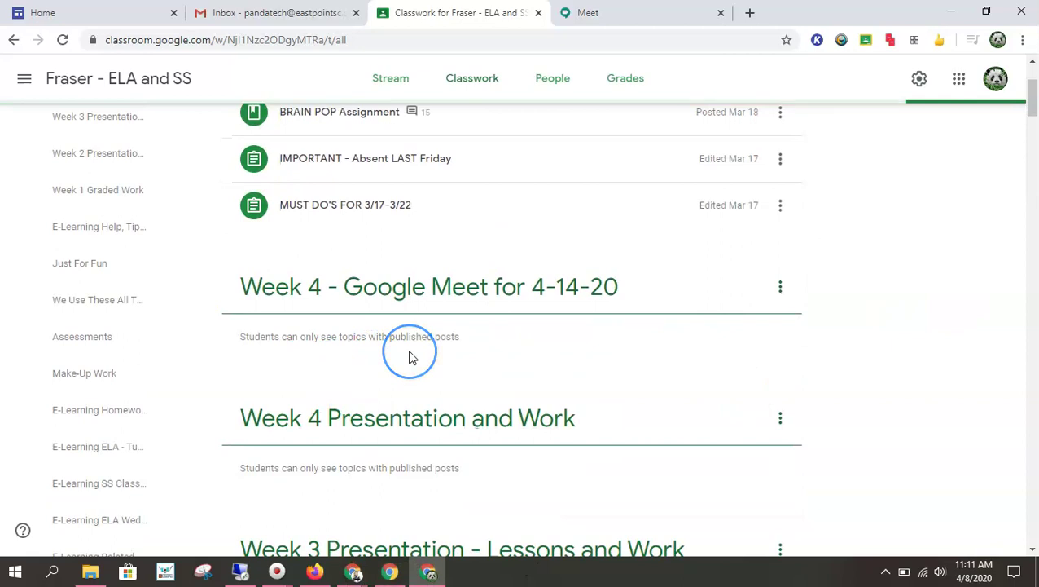